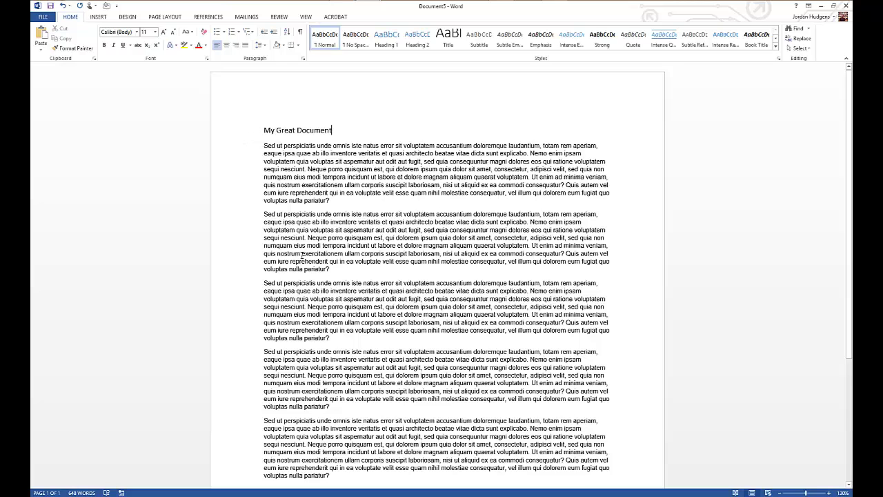
Apply the Intense Quote style to the title 'My Great Document'
scroll(302, 256, "down", 5)
scroll(307, 257, "up", 5)
left_click_drag(336, 132, 266, 132)
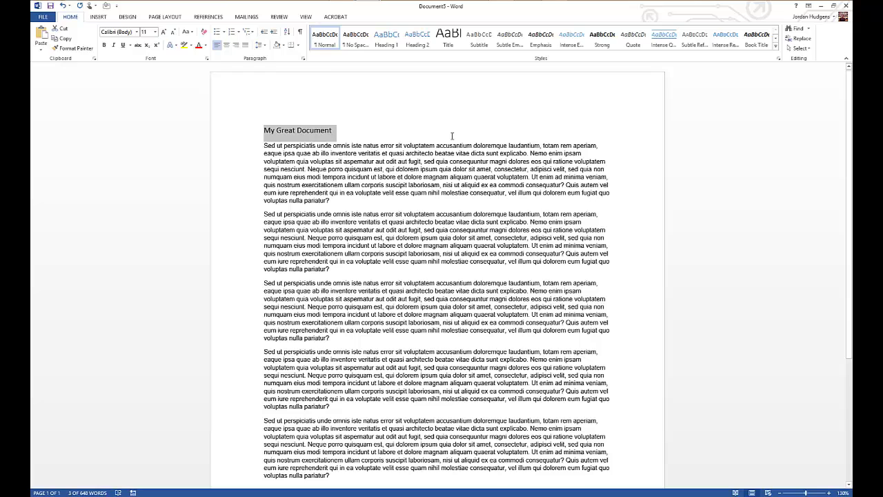
left_click(776, 48)
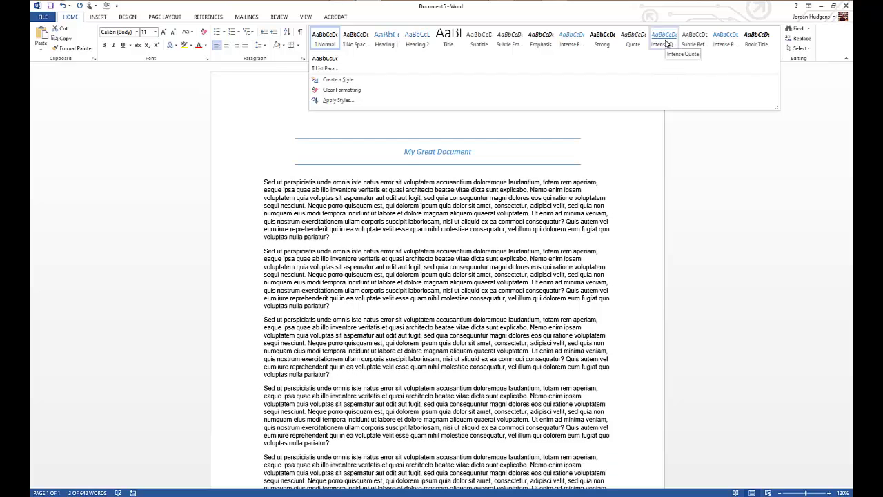
left_click(664, 39)
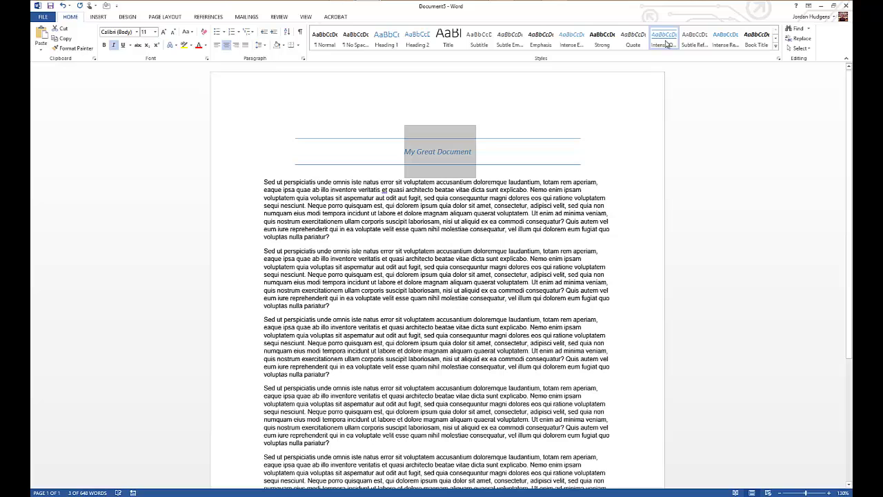
Undo Intense Quote, then try Intense Emphasis on the title and undo it too
left_click(616, 188)
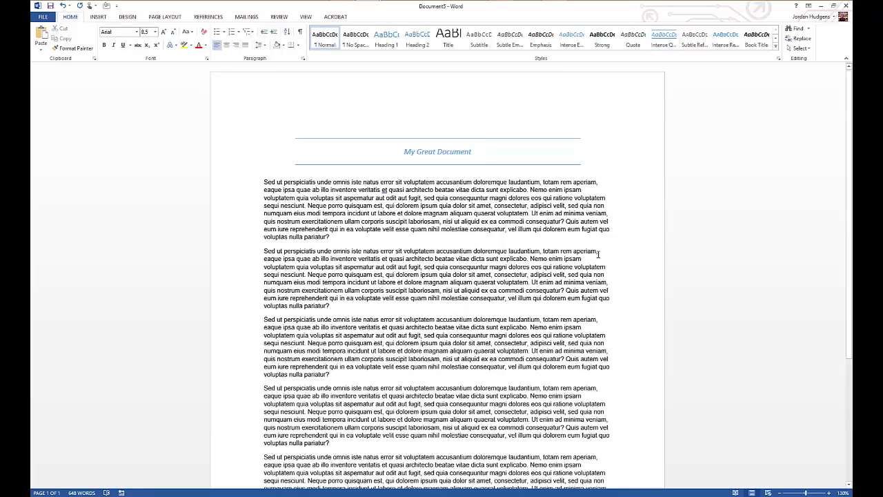
key("ctrl+z")
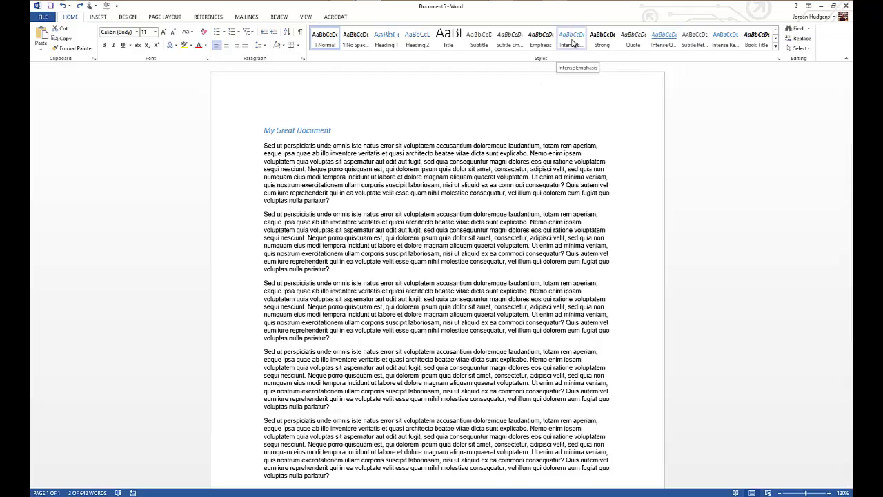
left_click(572, 43)
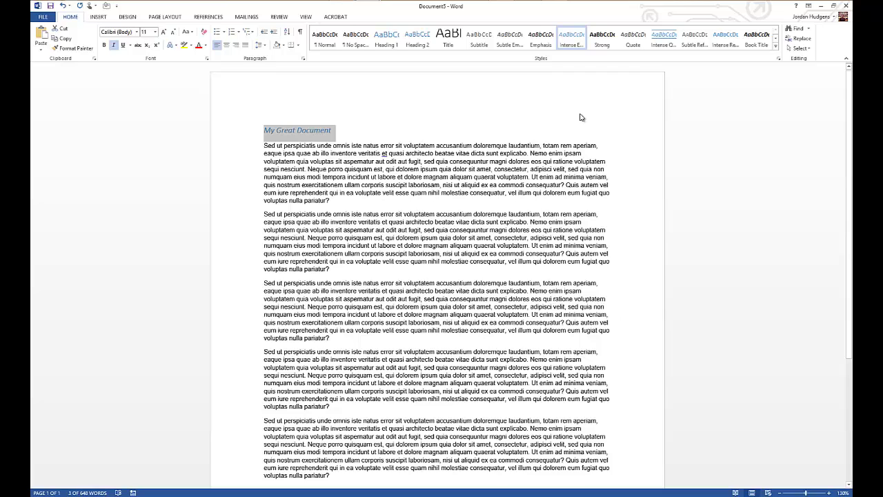
key("ctrl+z")
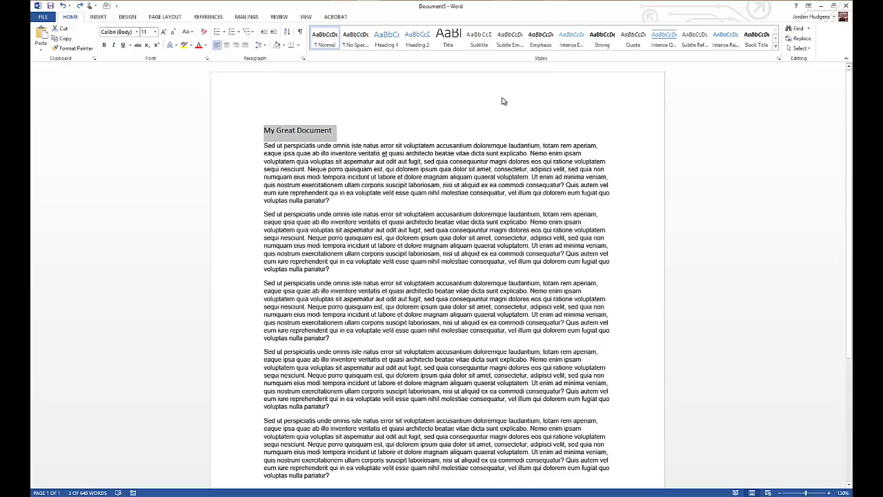
Apply Heading 1 to the title 'My Great Document' and colour it green
left_click(390, 45)
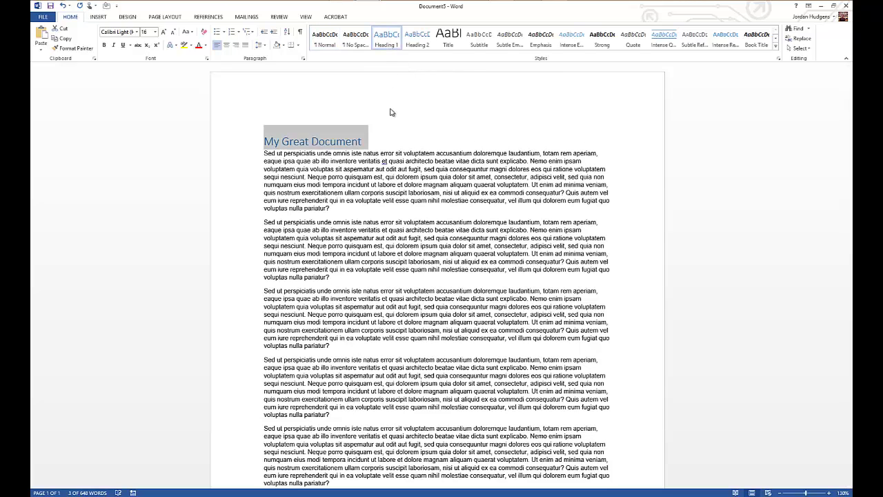
left_click(406, 169)
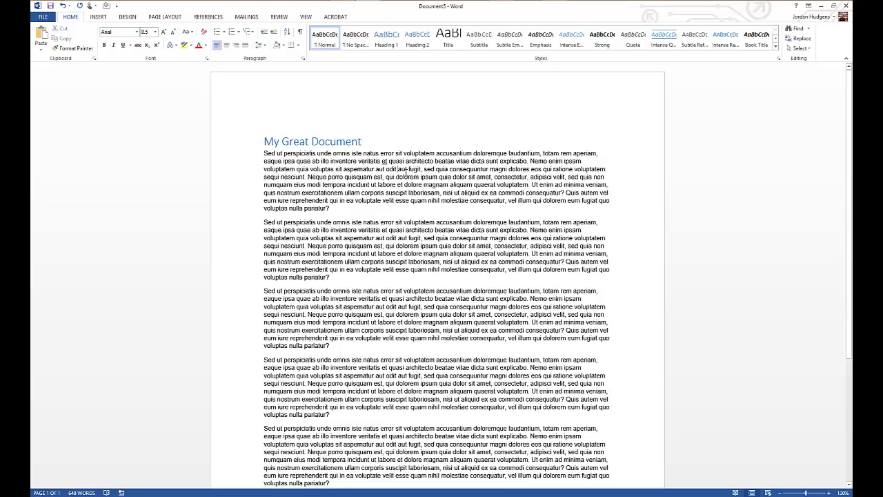
key("ctrl+z")
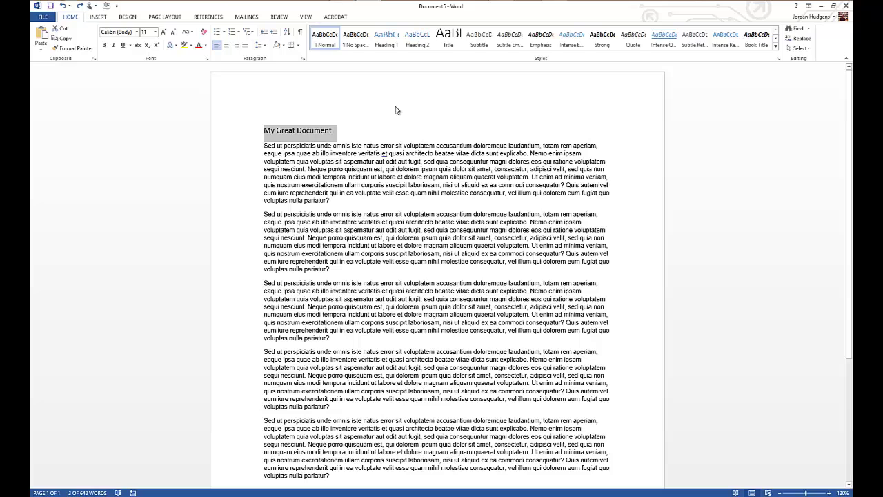
left_click(388, 41)
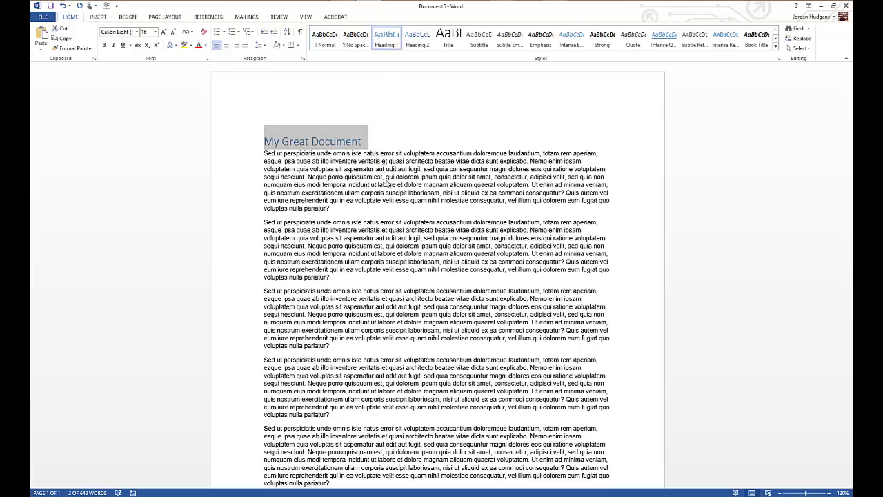
left_click(206, 46)
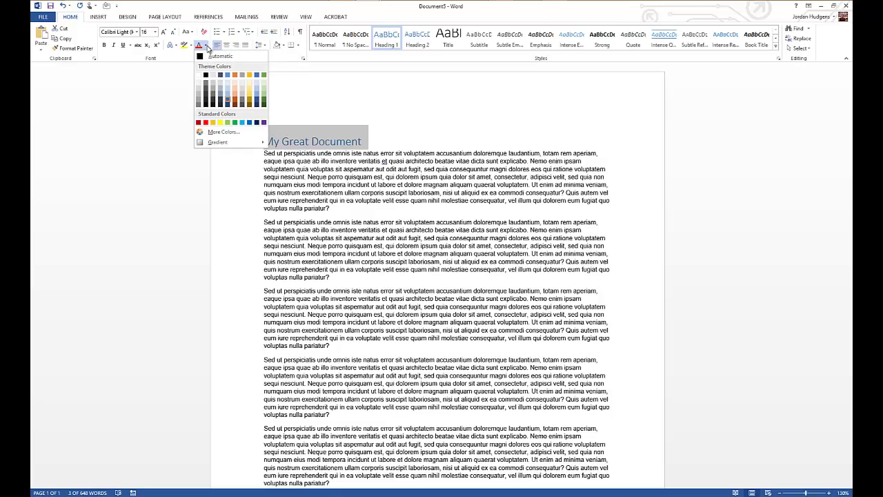
left_click(235, 125)
left_click(423, 210)
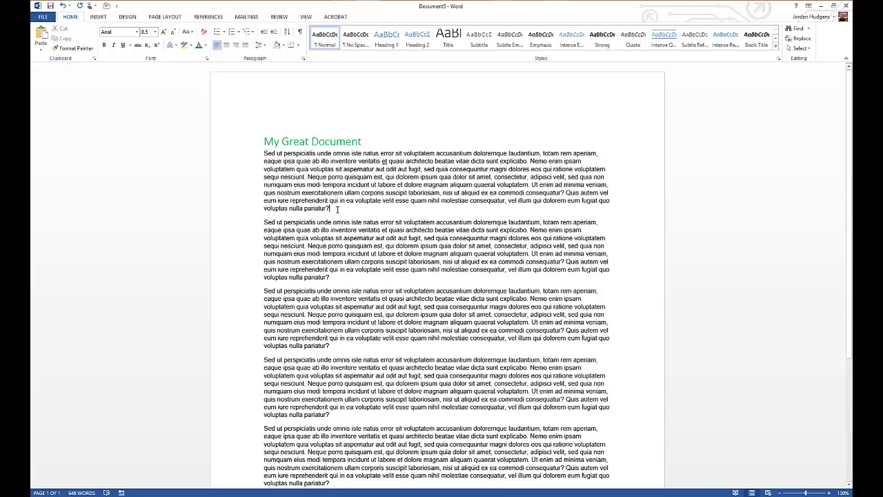
Add a 'My great sub heading' line after the first paragraph and style it Heading 2
key("Return")
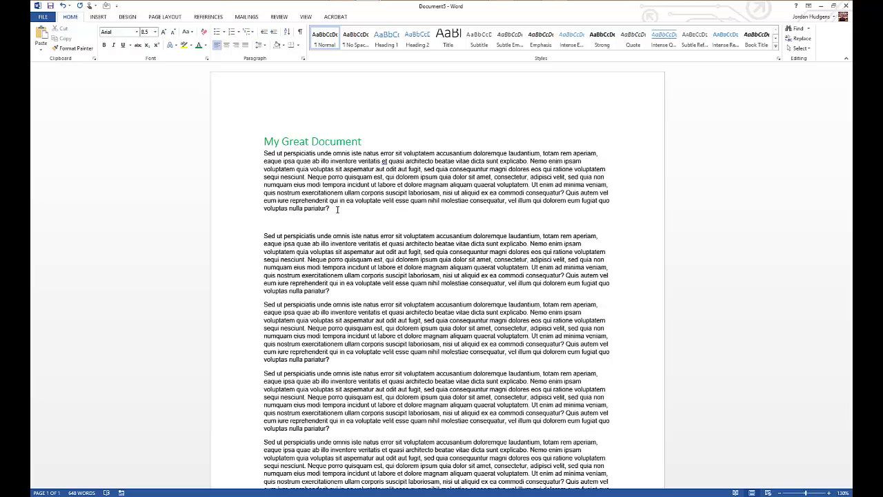
type("My ")
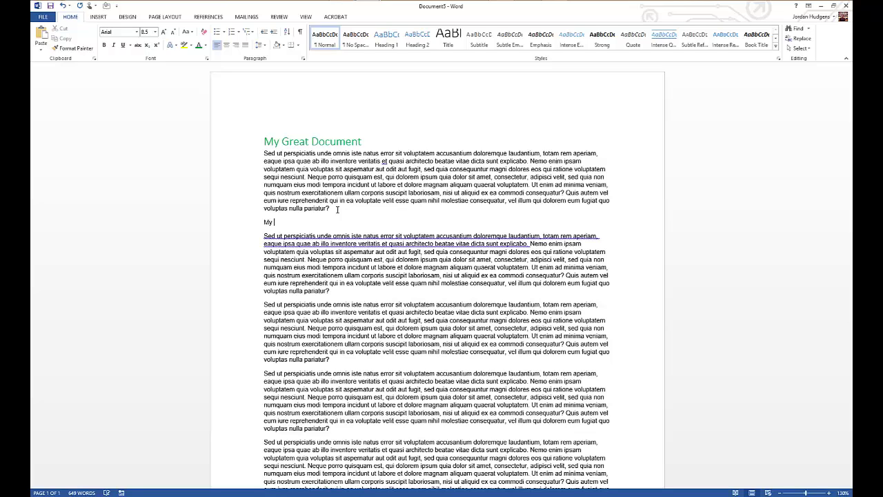
type("great sub ")
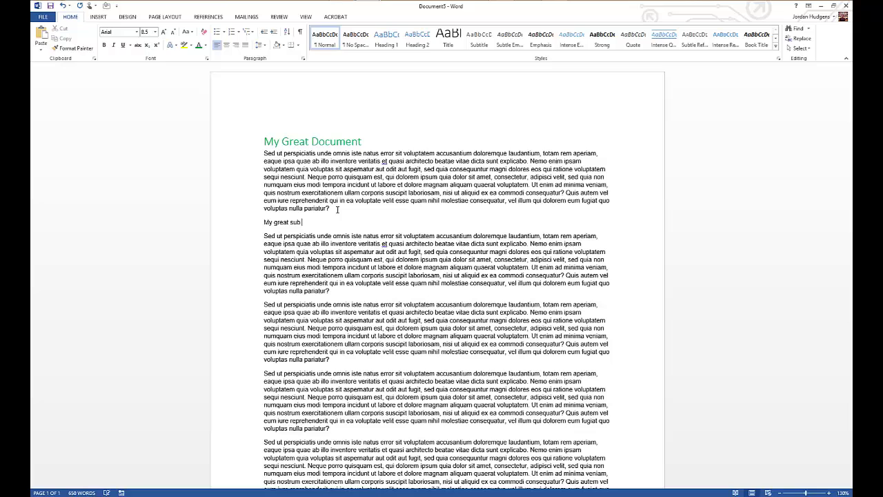
type("heading")
left_click(266, 223)
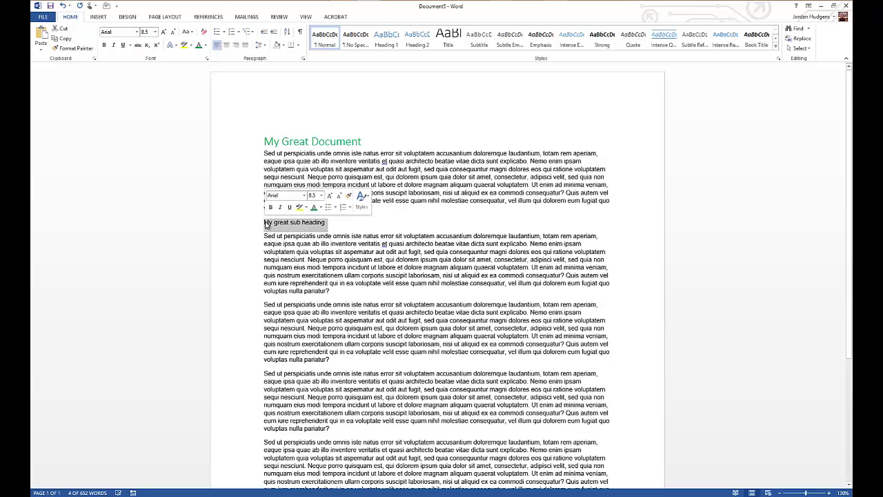
left_click(308, 239)
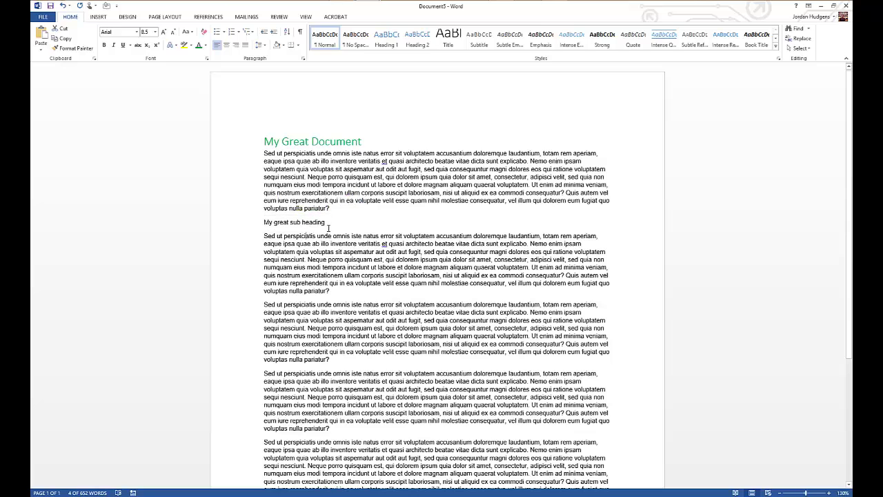
triple_click(327, 222)
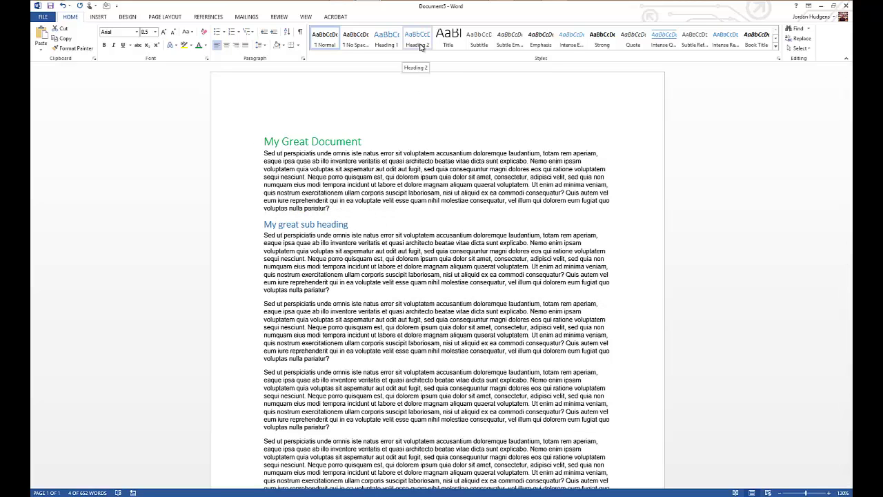
left_click(418, 42)
left_click(429, 287)
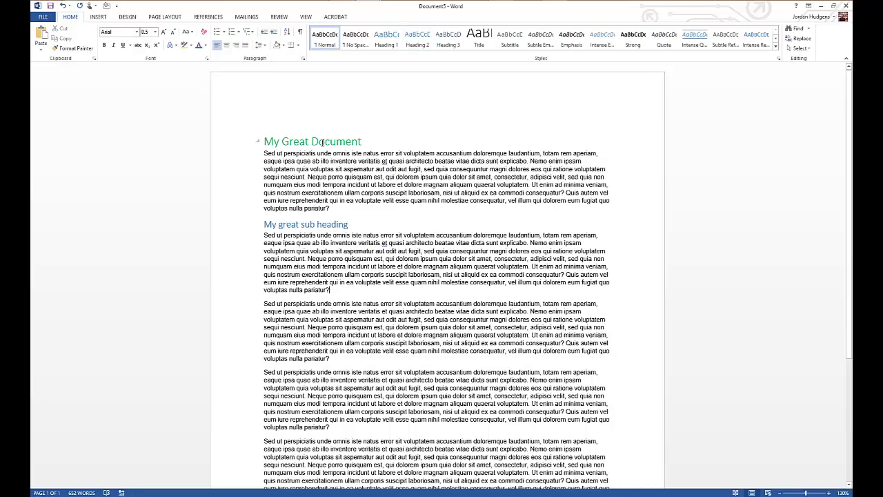
Make 'My great sub heading' green, then collapse and re-expand its section twice
left_click_drag(350, 227, 267, 229)
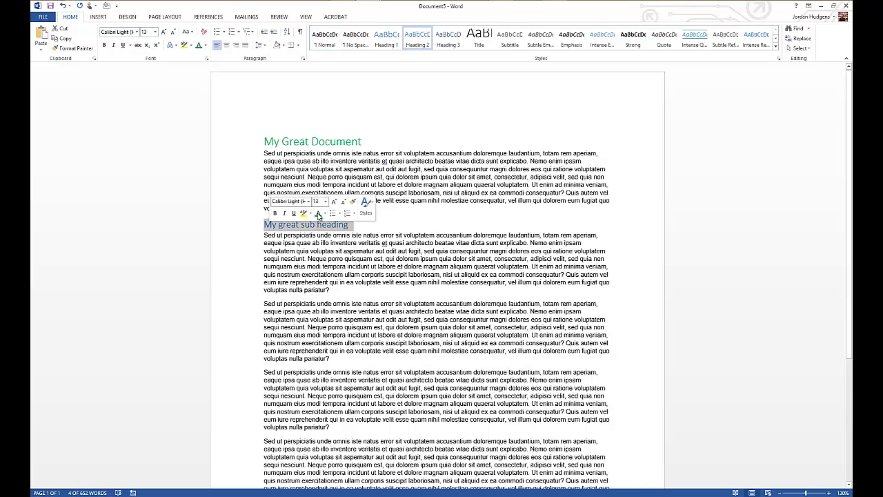
left_click(319, 228)
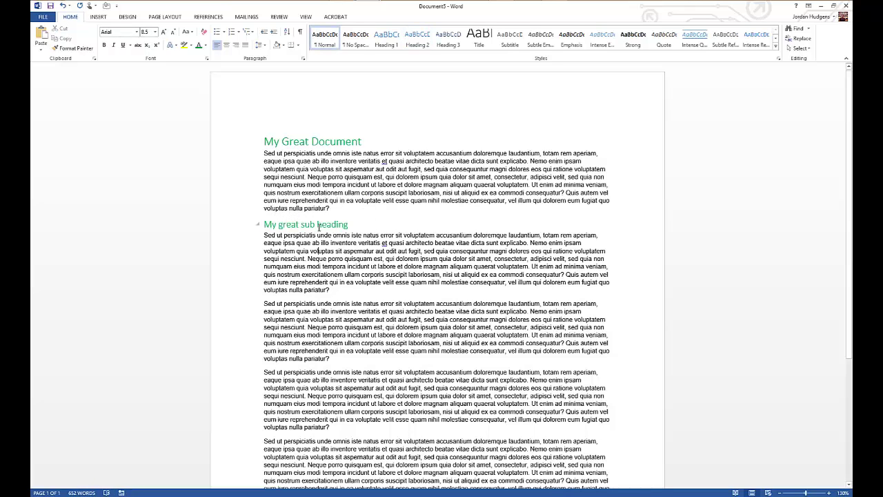
left_click(258, 225)
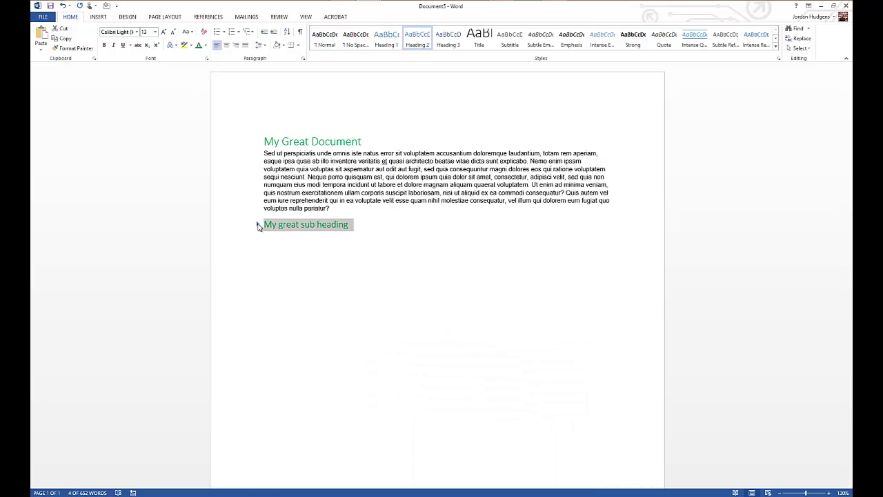
left_click(259, 225)
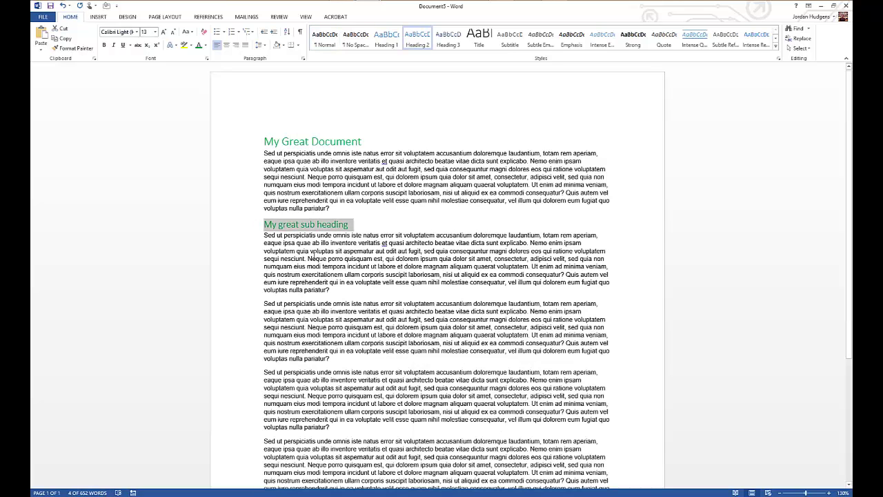
left_click(310, 259)
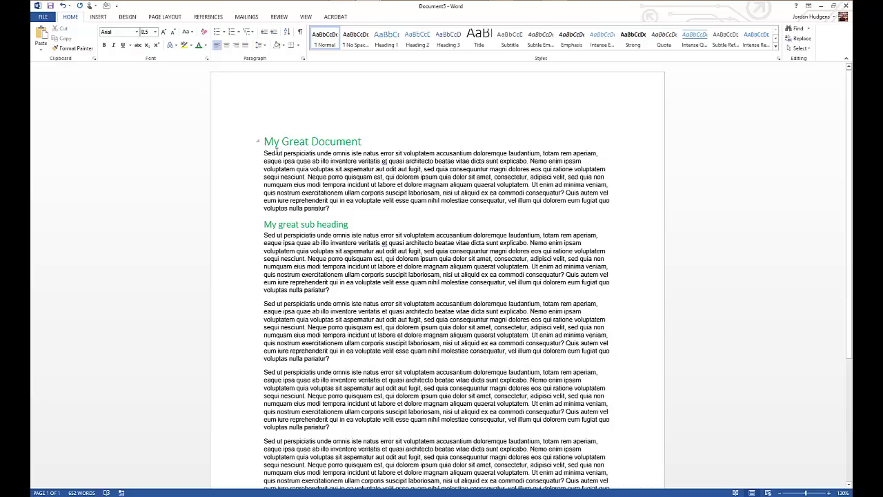
left_click(320, 228)
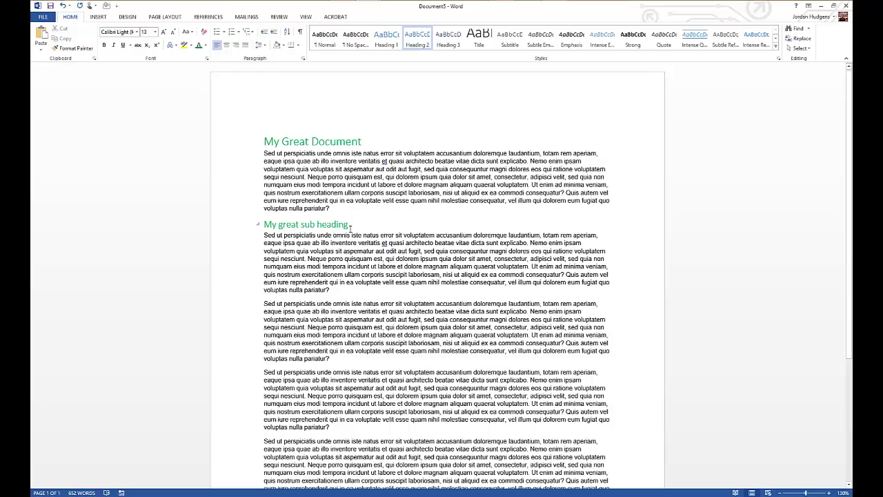
key("End")
left_click(258, 225)
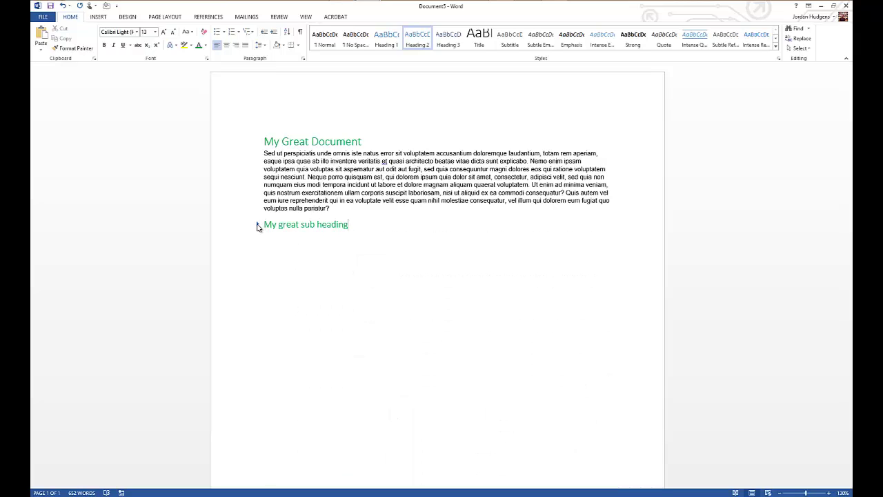
left_click(258, 225)
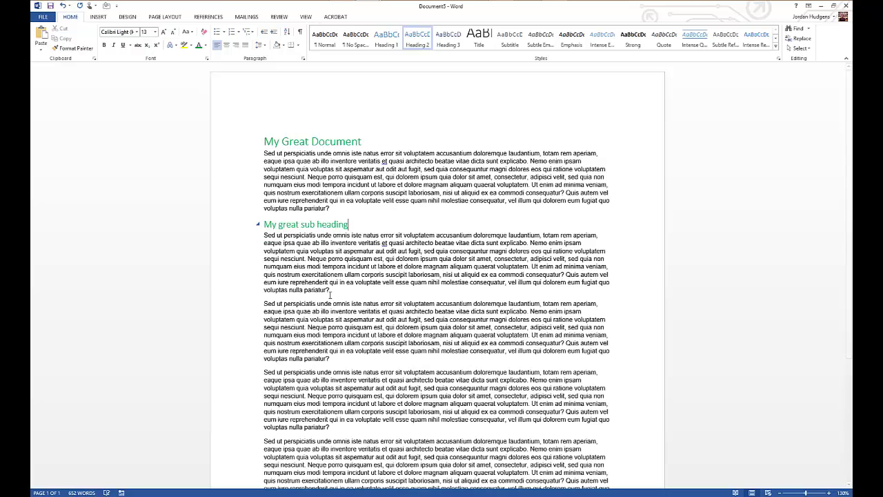
Add 'My great extra sub heading' after the next paragraph and style it Heading 2
left_click(341, 291)
key("Return")
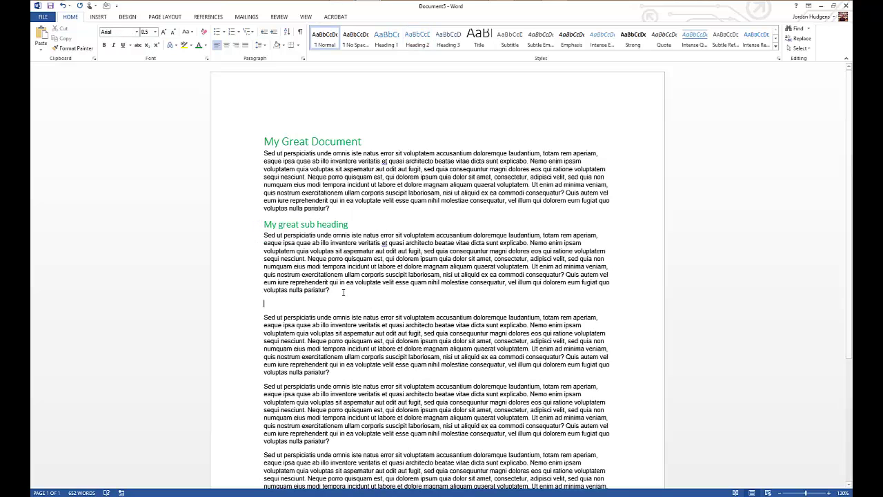
type("My ")
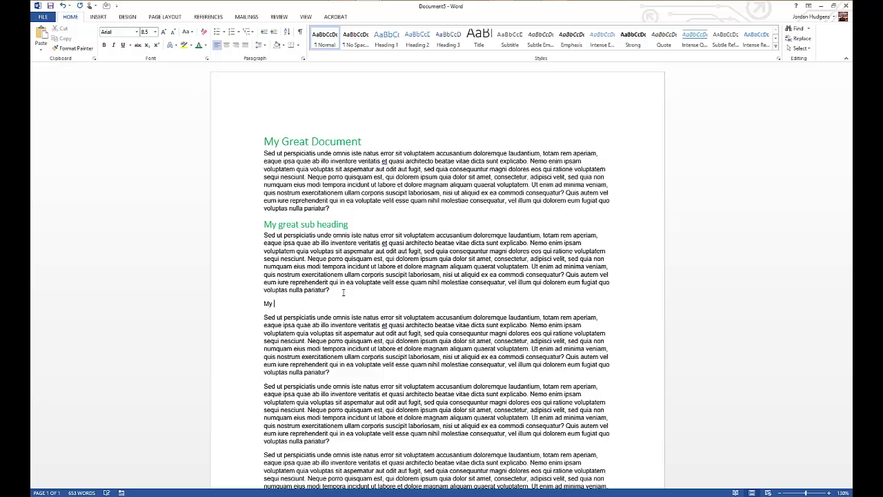
type("great extra sub heading")
triple_click(265, 304)
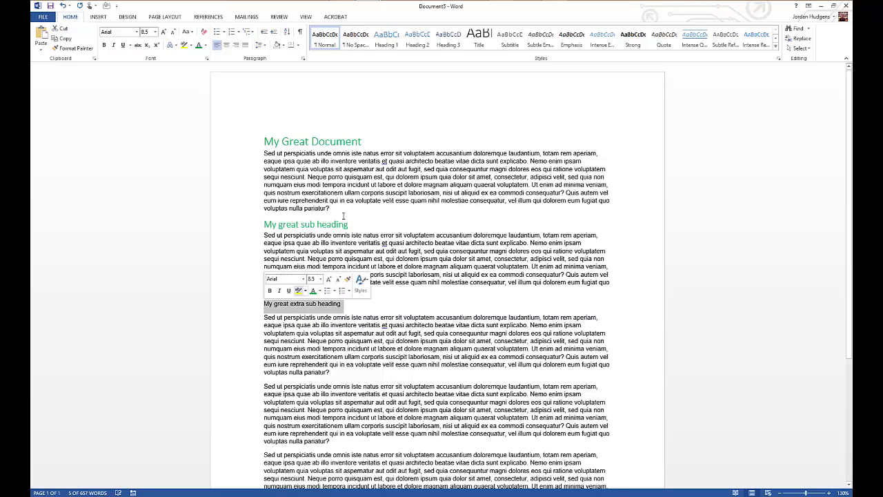
left_click(417, 40)
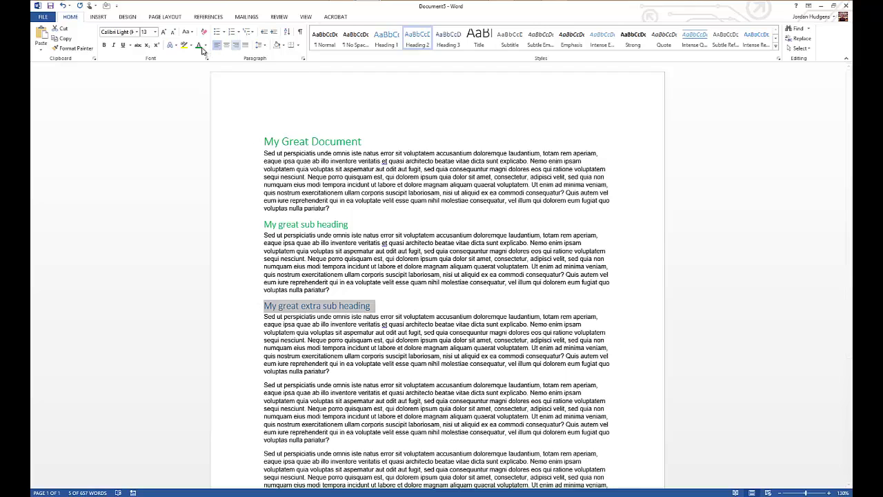
left_click(375, 306)
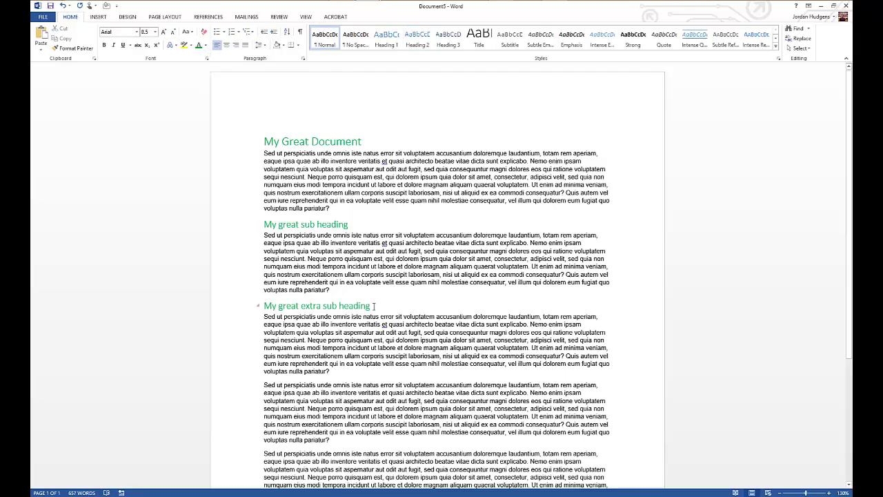
left_click_drag(375, 305, 283, 311)
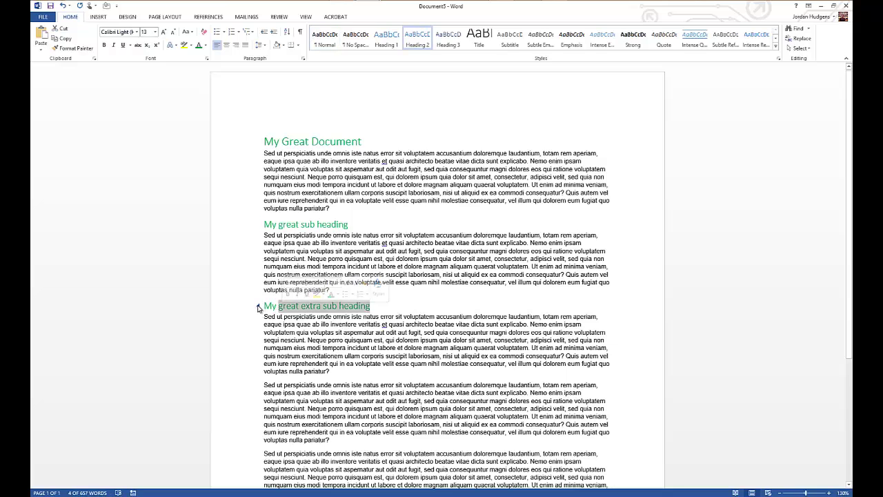
Collapse and re-expand the extra sub heading section and the 'My great sub heading' section
left_click(259, 308)
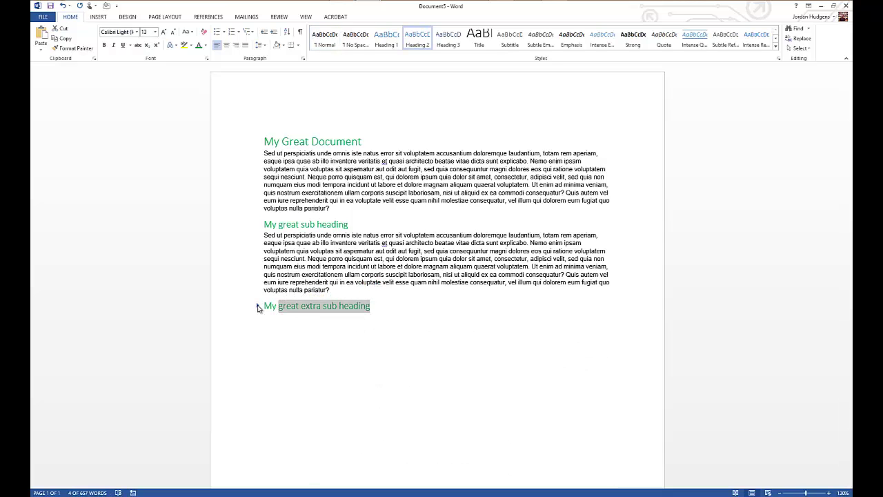
left_click(258, 307)
left_click(322, 243)
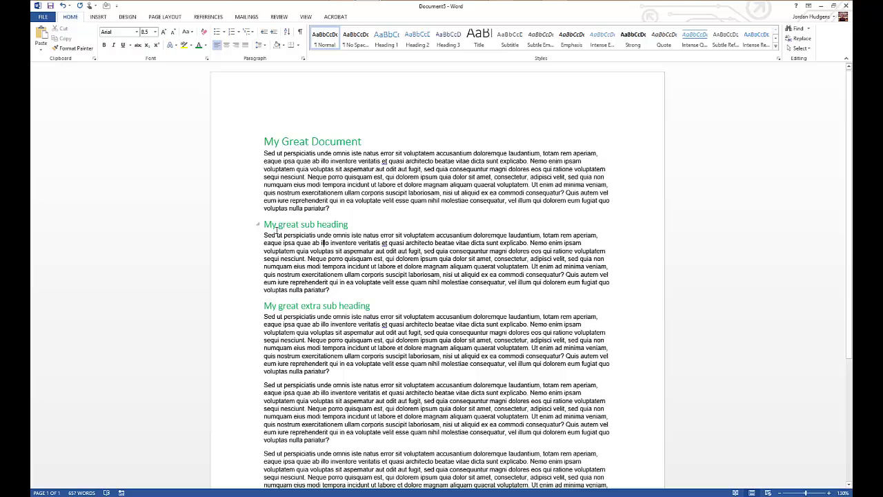
left_click(259, 225)
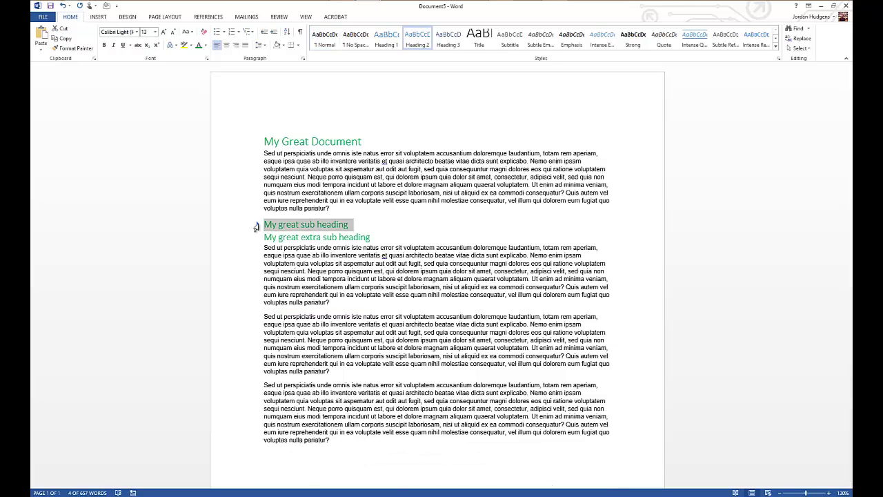
left_click(256, 226)
left_click(322, 258)
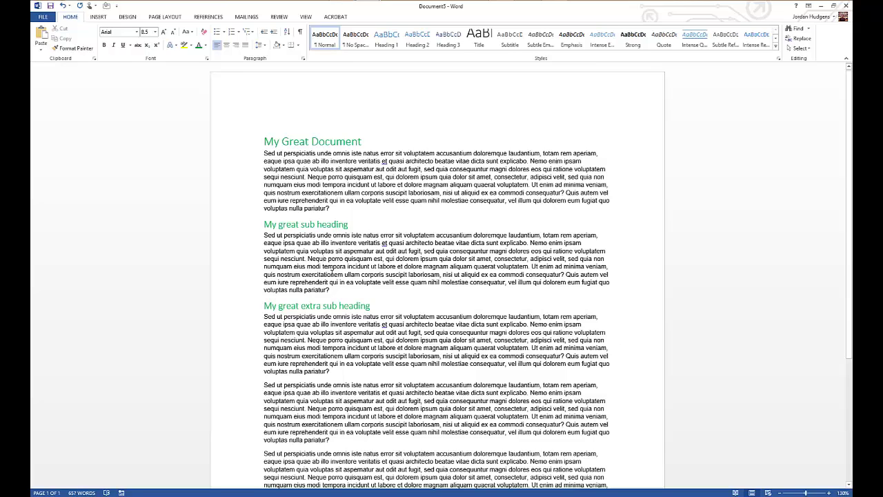
Delete the 'My great extra sub heading' and 'My great sub heading' lines
triple_click(340, 305)
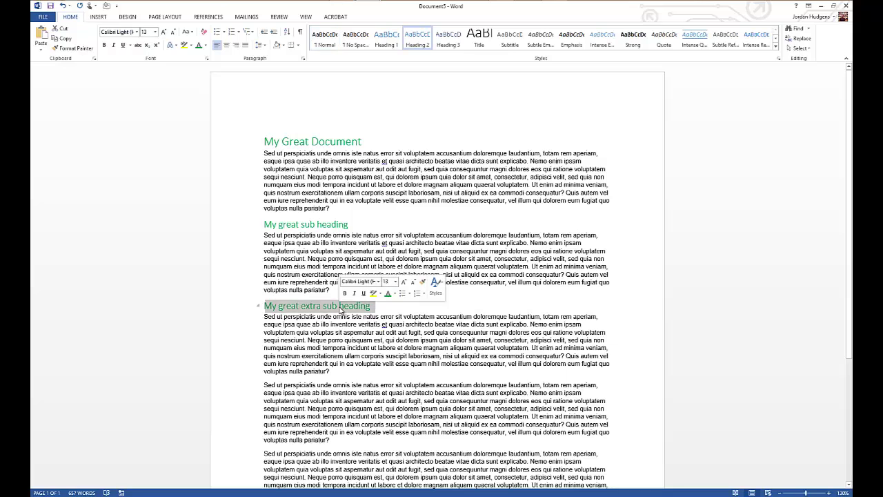
key("Delete")
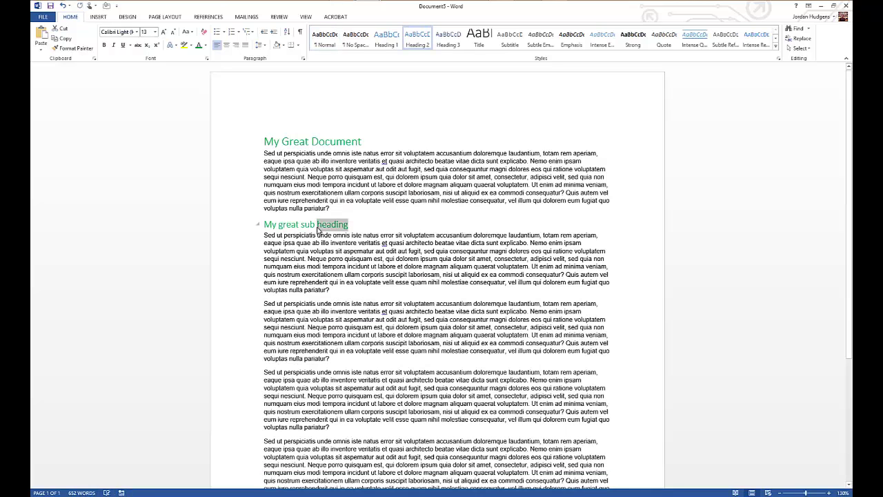
triple_click(317, 227)
key("Delete")
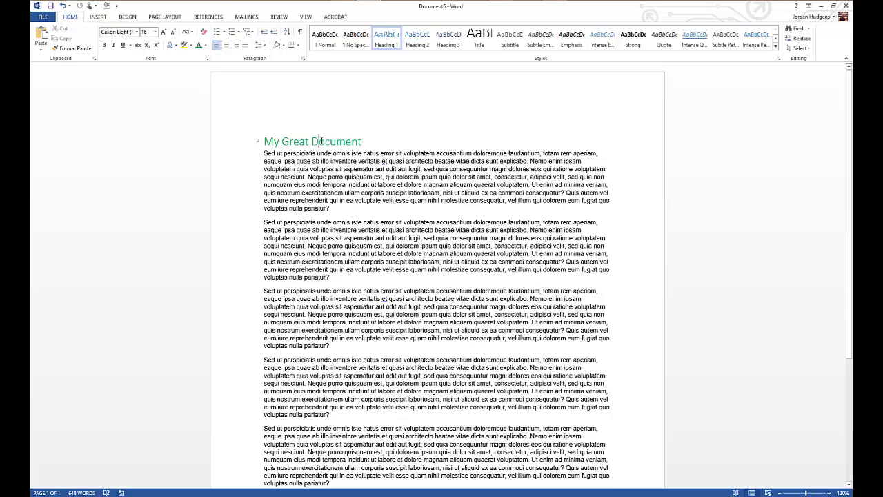
Reset the title 'My Great Document' to the Normal style
triple_click(322, 141)
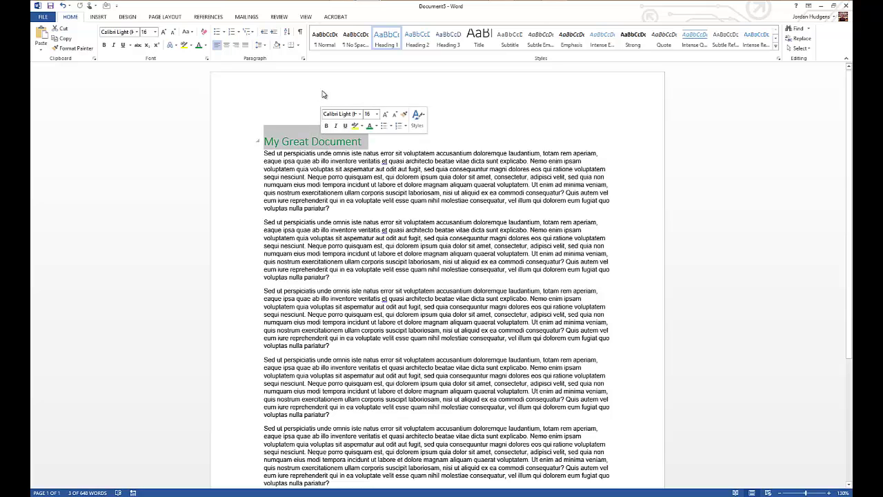
left_click(325, 39)
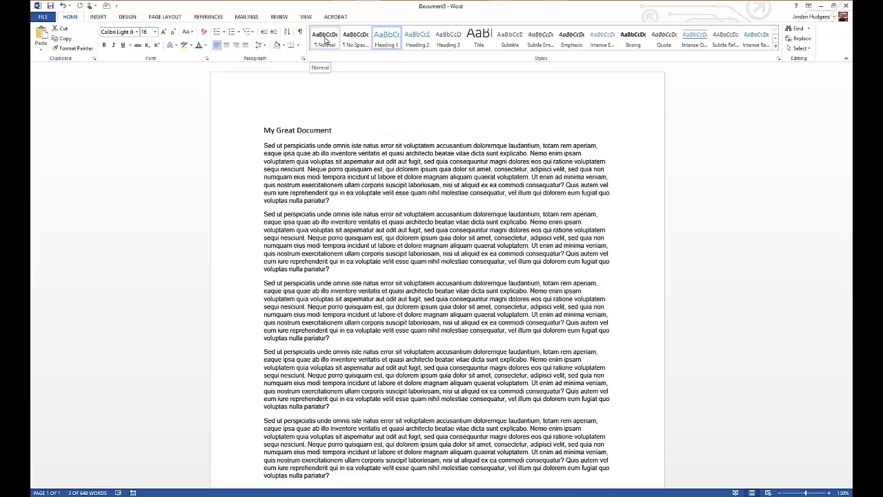
left_click(377, 283)
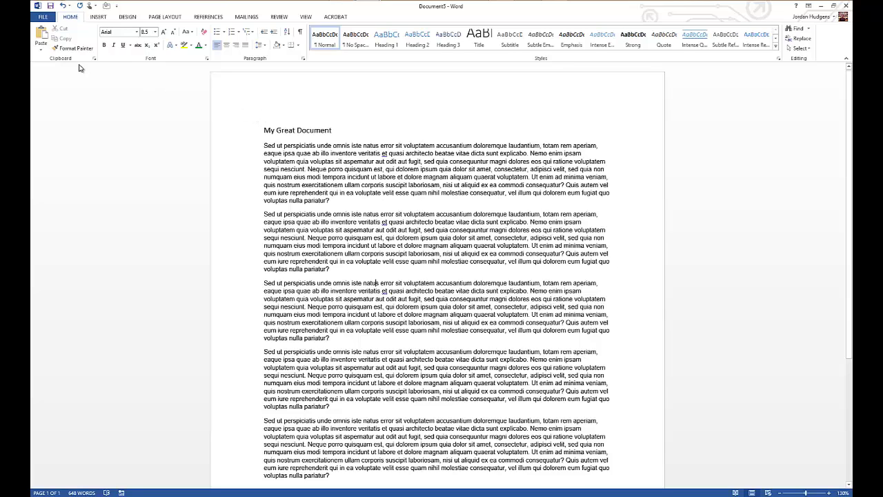
Browse the Design style sets without choosing one, then insert an empty line below the title
left_click(127, 17)
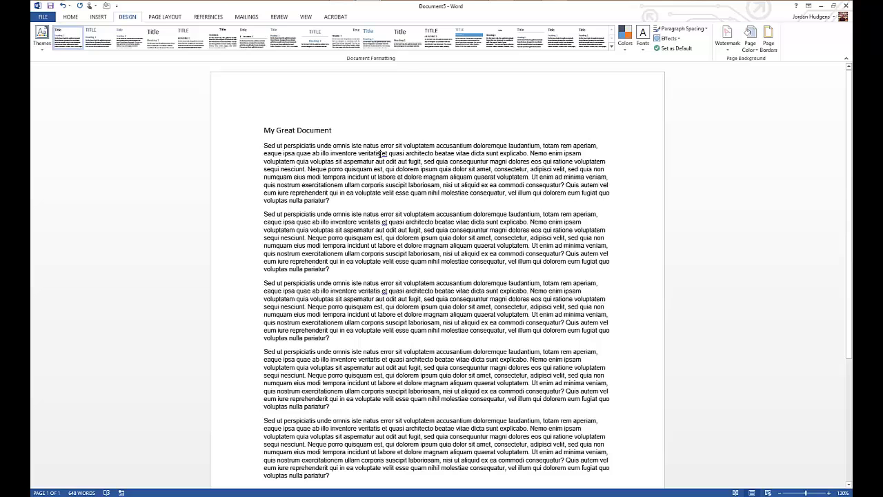
key("ctrl+a")
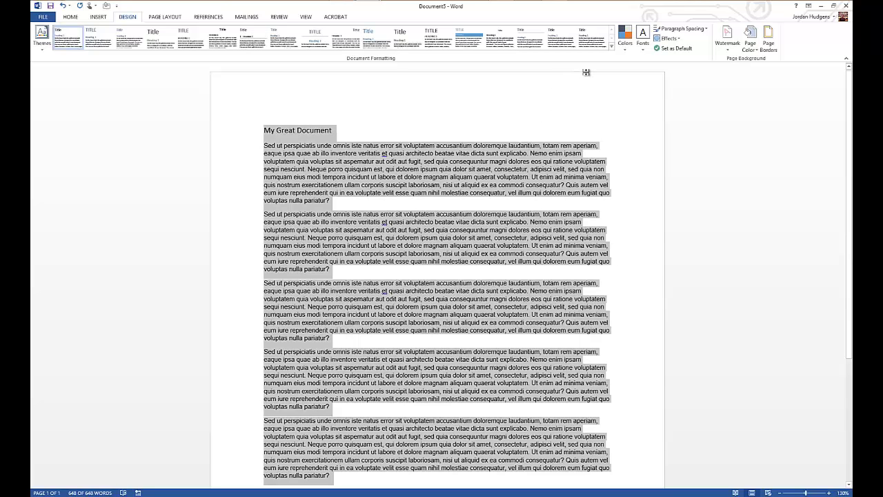
left_click(612, 46)
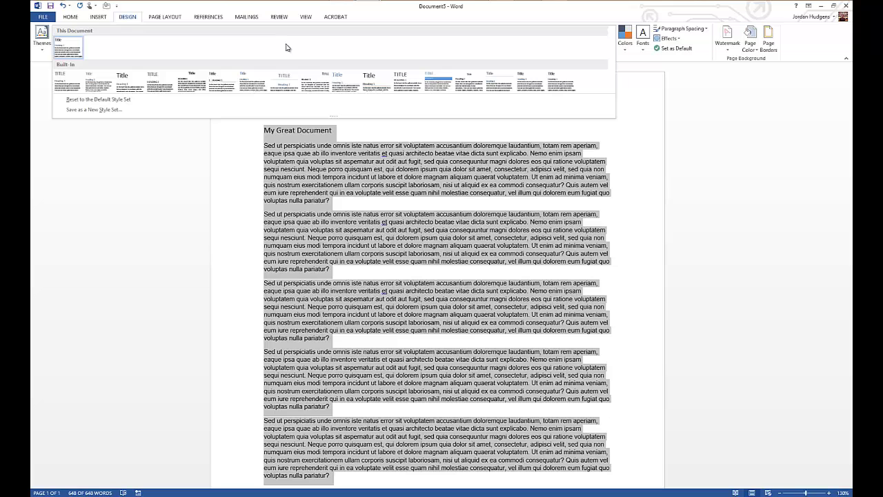
left_click(407, 225)
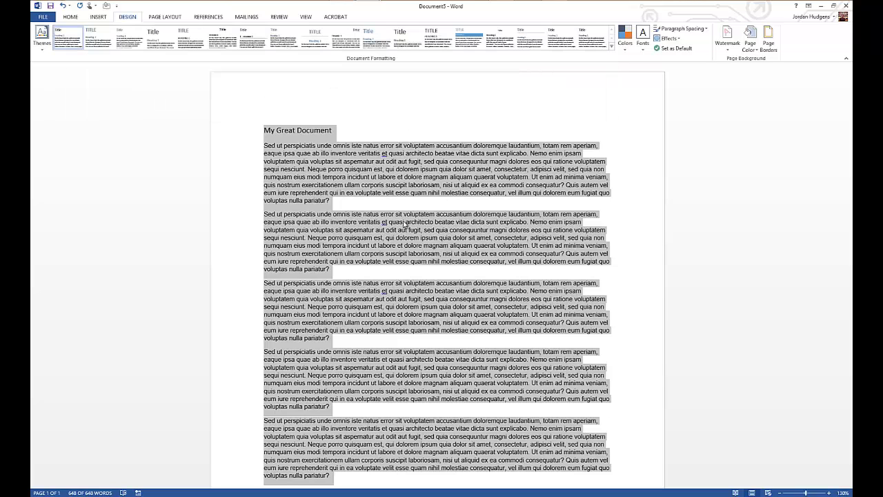
left_click(353, 129)
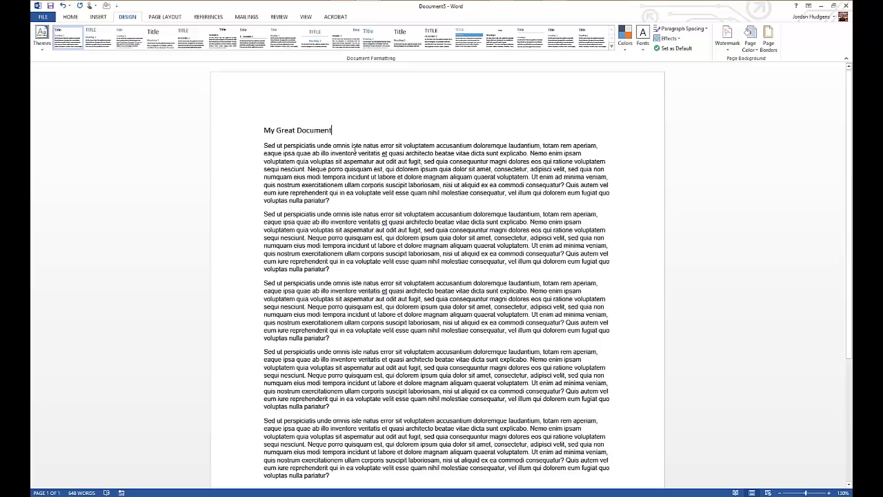
key("Return")
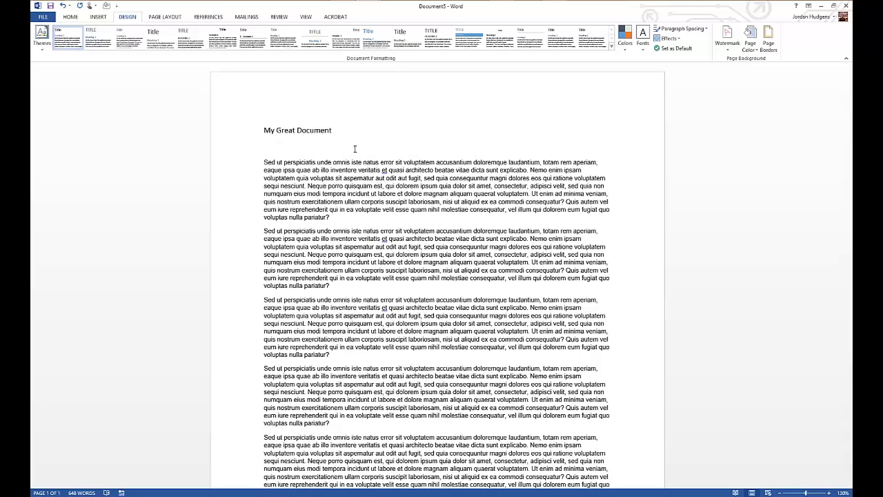
Add the section labels 'Intro', 'Body' and 'Summary' above paragraphs one, two and five
type("Intro")
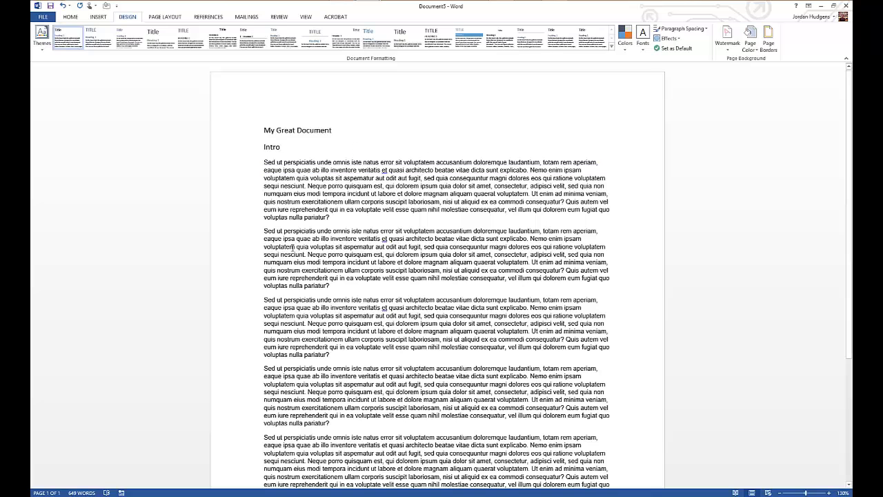
left_click(345, 222)
key("Return")
type("Body")
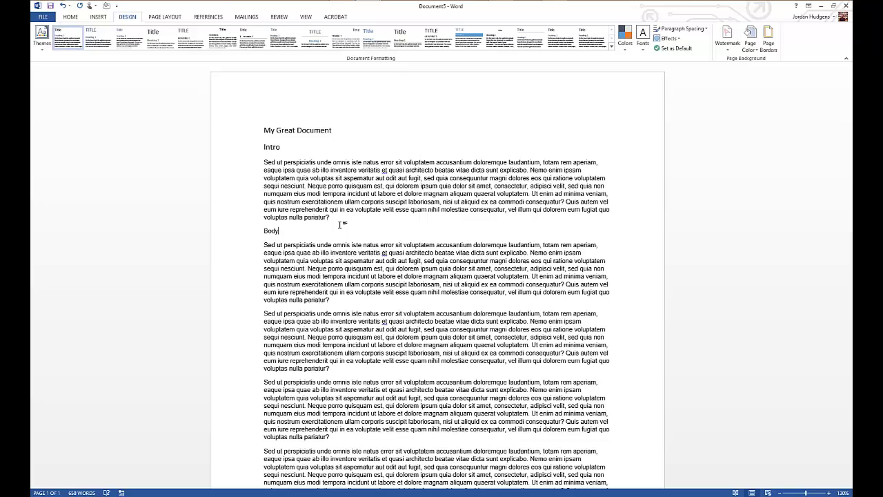
scroll(341, 357, "down", 3)
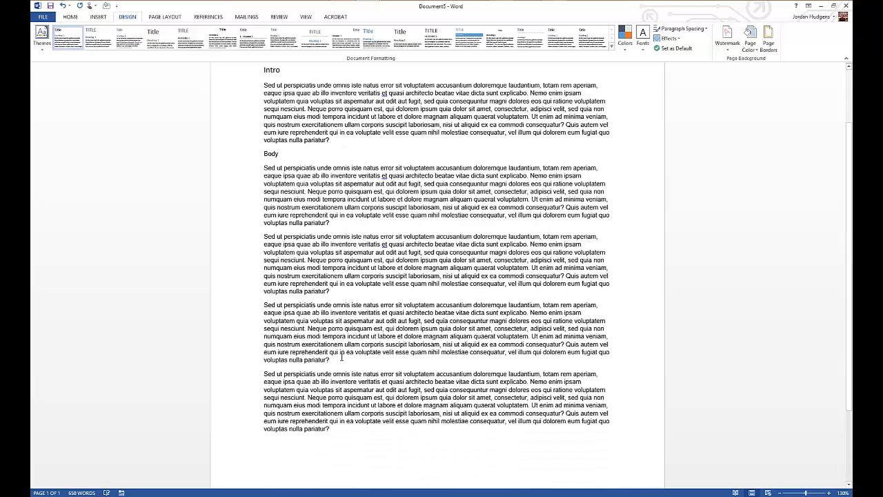
key("Return")
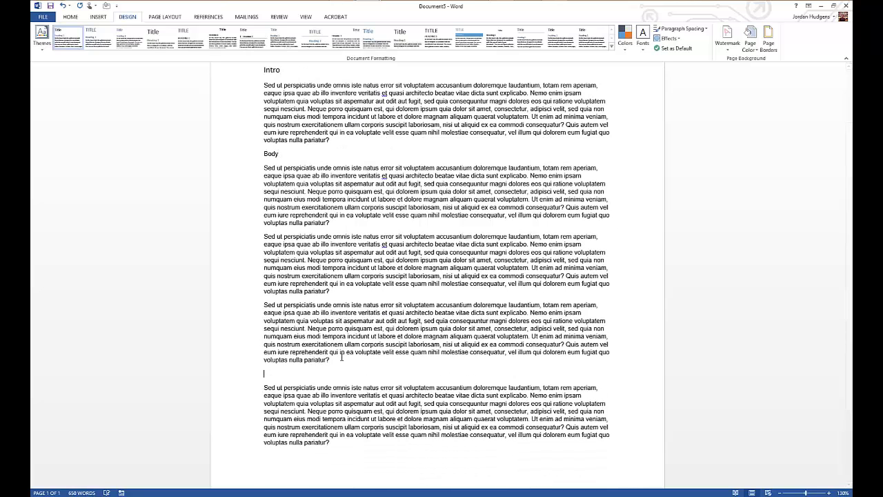
type("Summary")
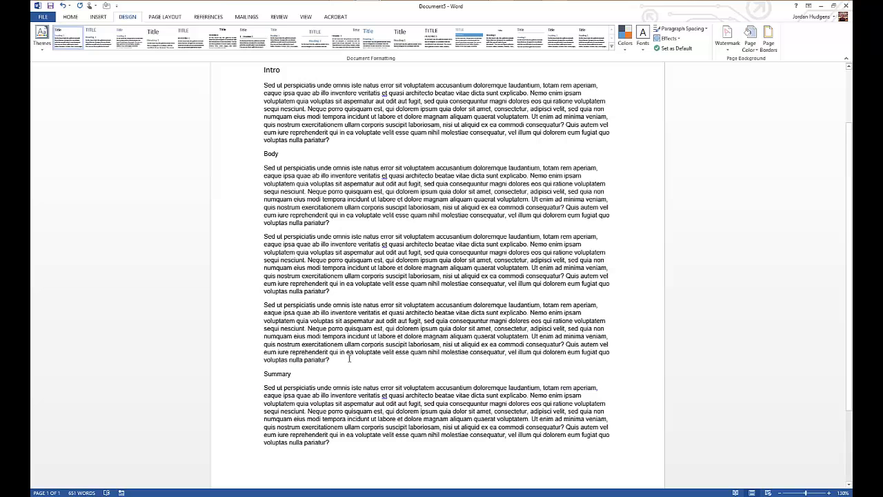
scroll(348, 359, "up", 3)
key("ctrl+a")
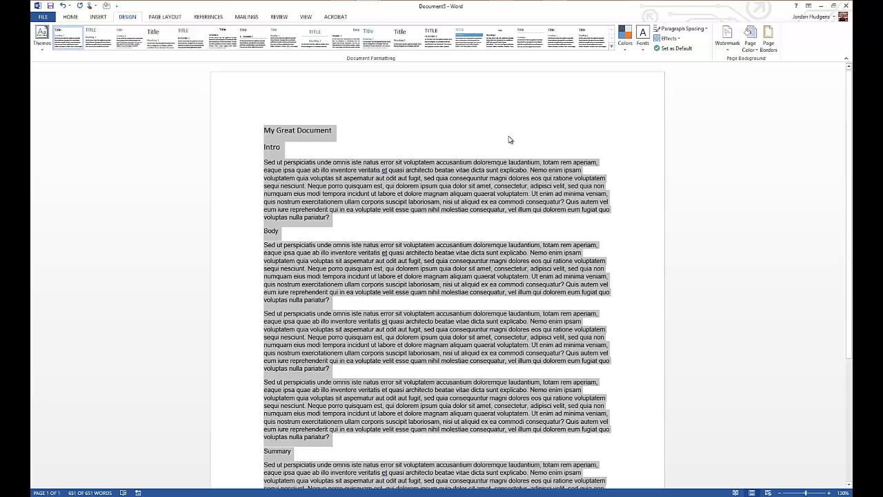
Try several Document Formatting style sets and settle on one with wider spacing
left_click(611, 48)
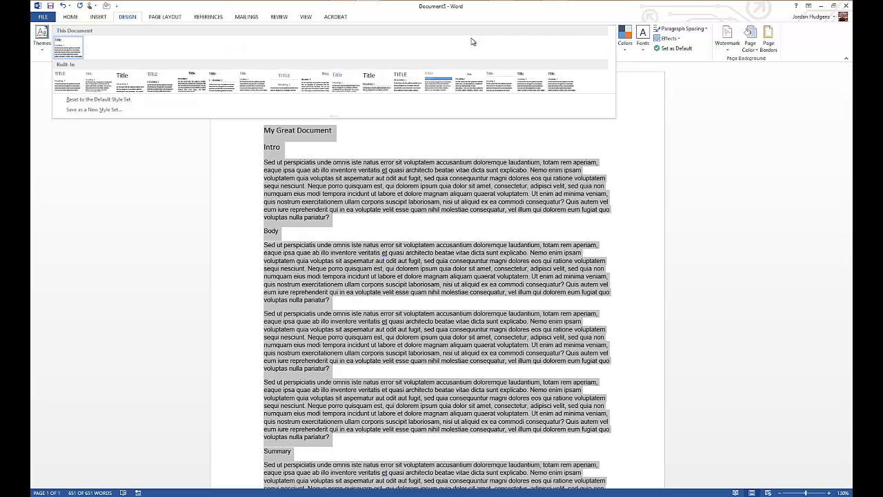
left_click(437, 83)
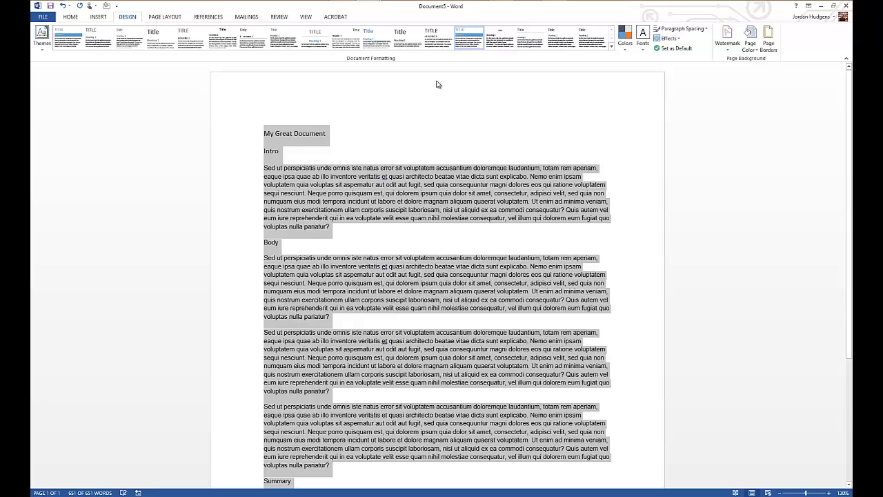
left_click(421, 133)
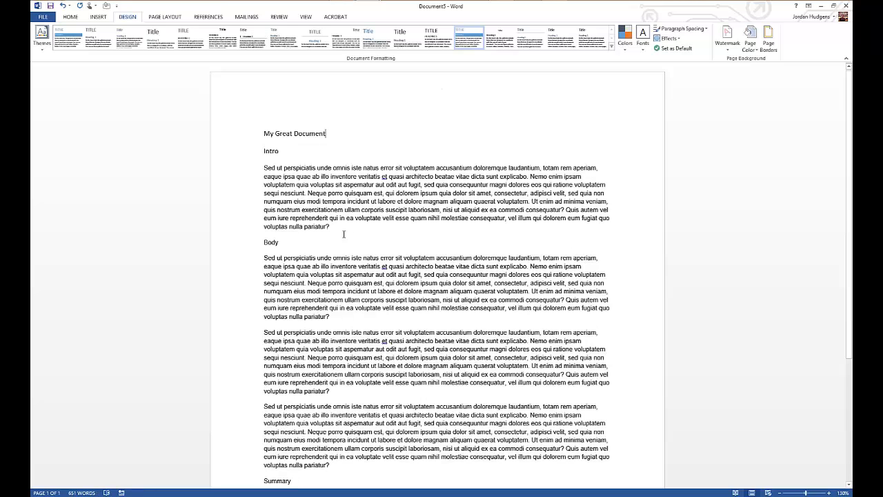
scroll(342, 234, "down", 5)
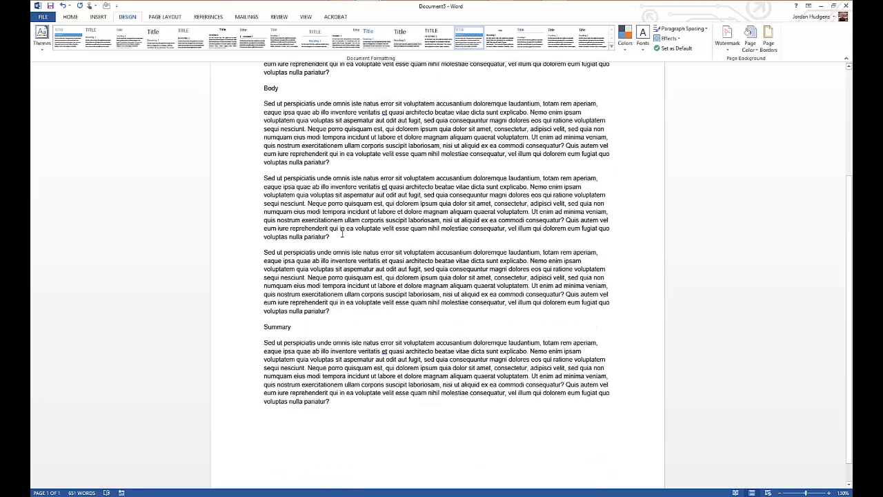
scroll(342, 235, "up", 5)
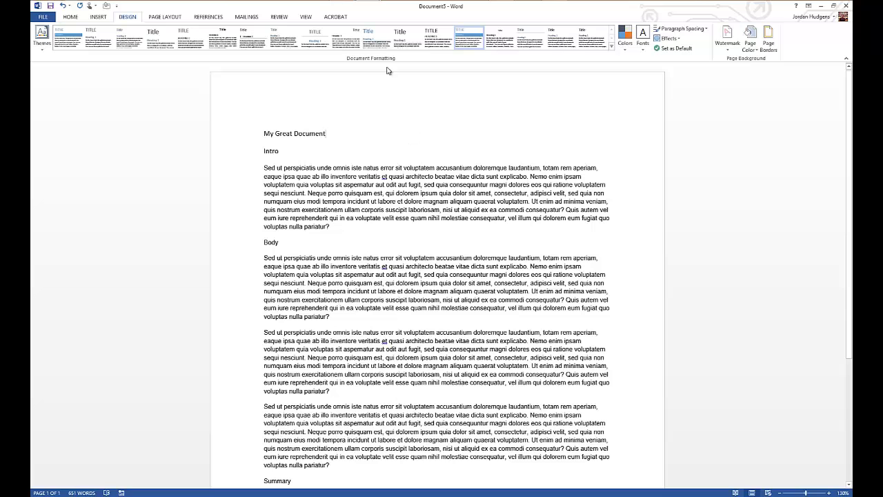
left_click(378, 41)
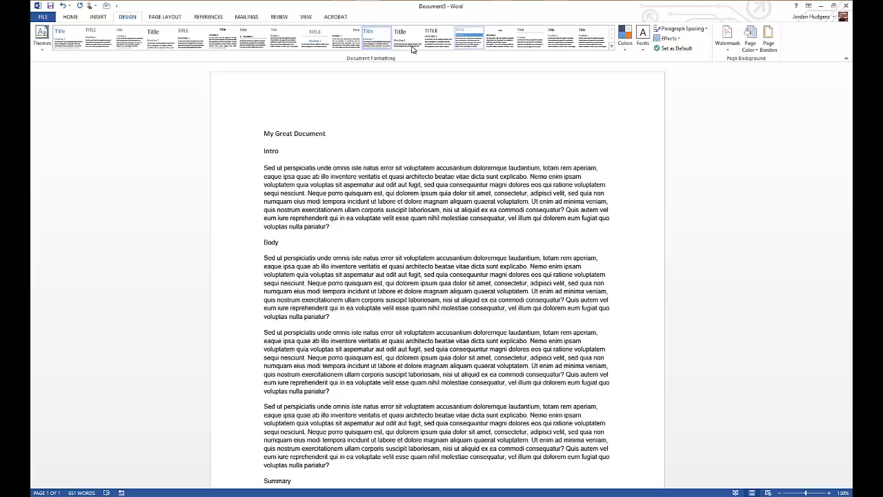
left_click(467, 34)
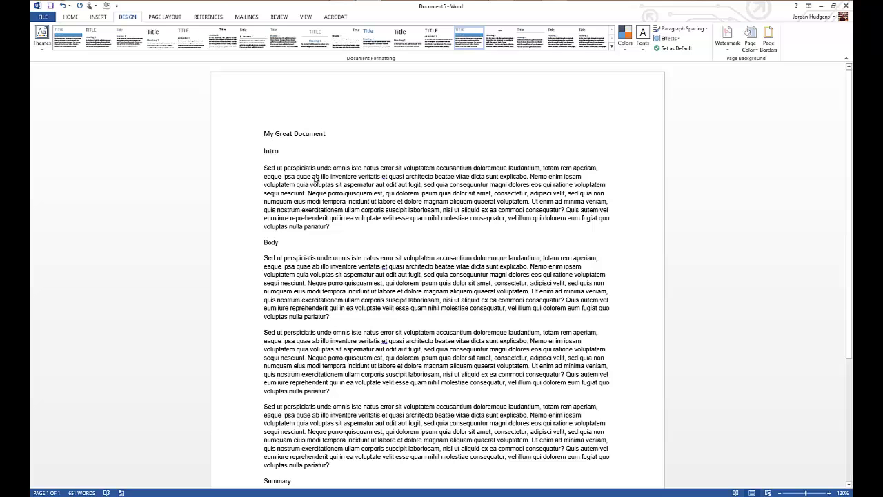
key("ctrl+a")
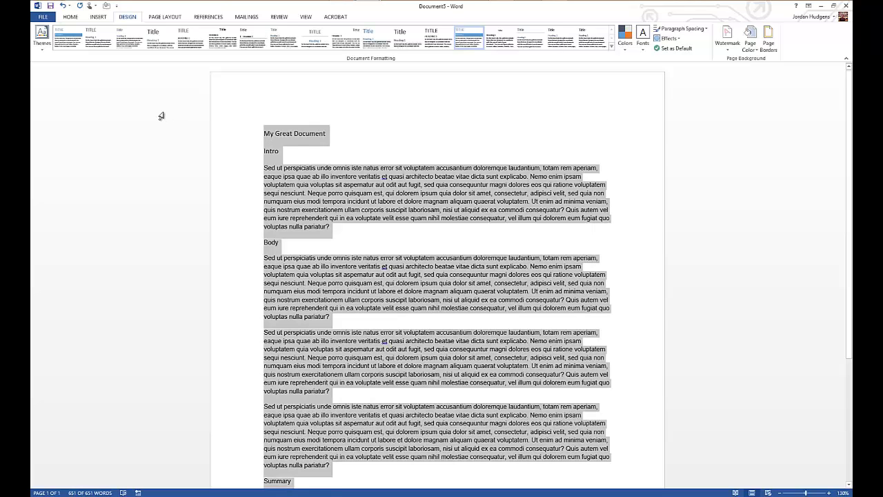
Switch the document theme to Damask, then select the title line
left_click(42, 41)
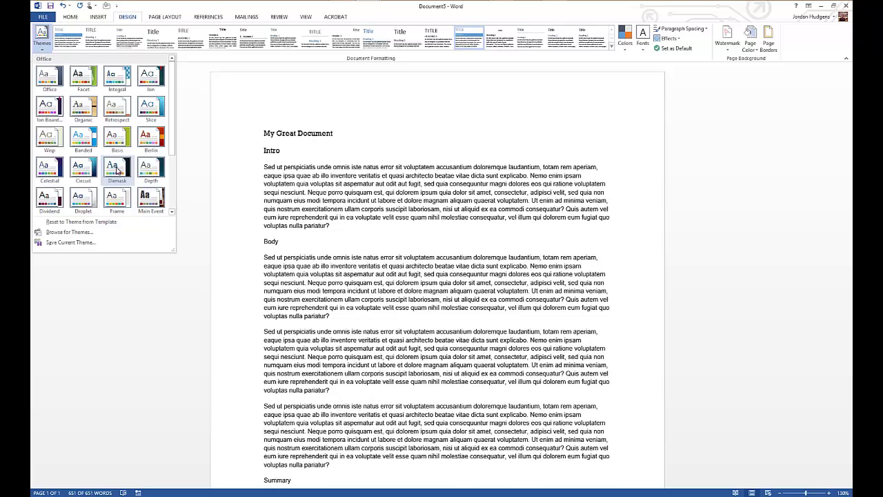
left_click(117, 171)
key("ctrl+a")
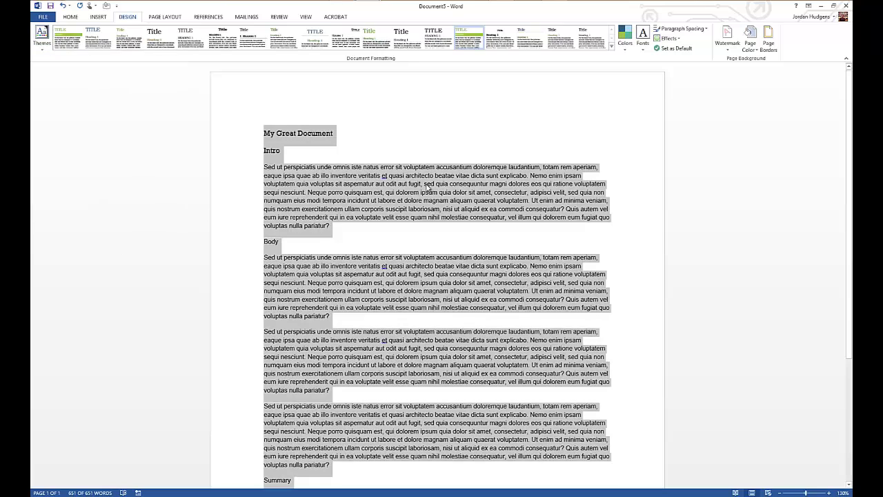
left_click(376, 158)
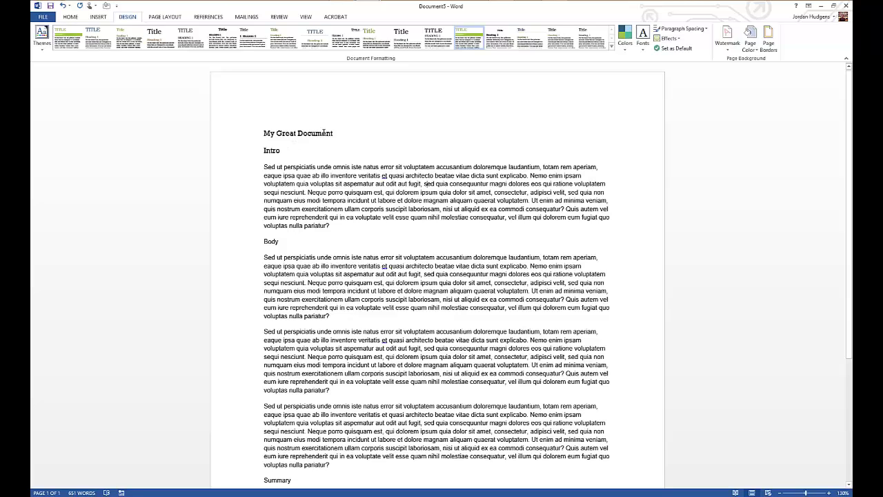
triple_click(323, 132)
Apply the Green Yellow theme colour palette to the document
left_click(392, 151)
left_click(625, 38)
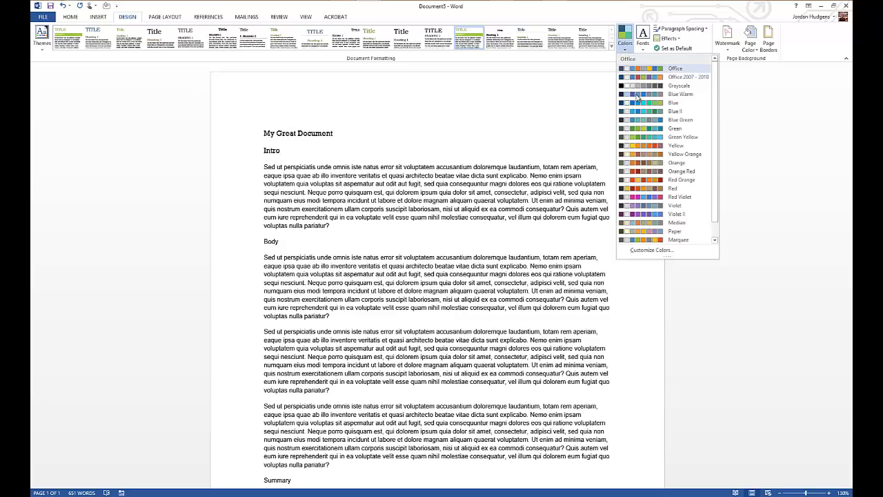
left_click(638, 137)
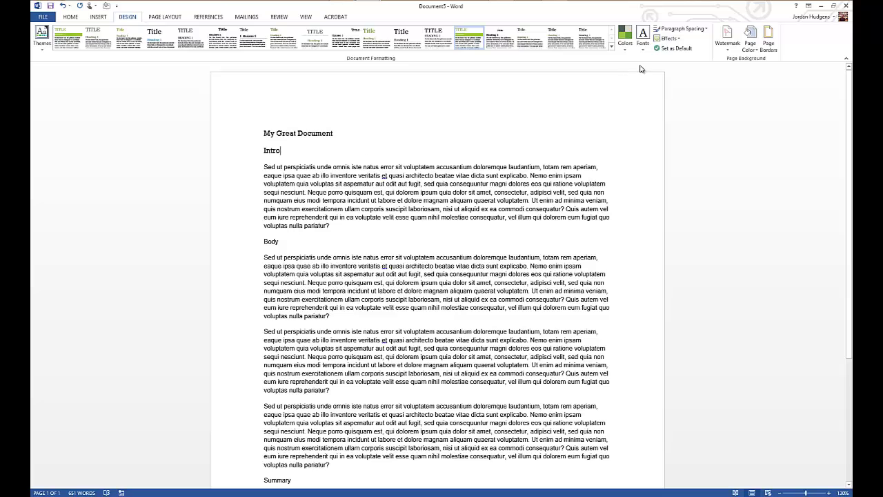
left_click(625, 39)
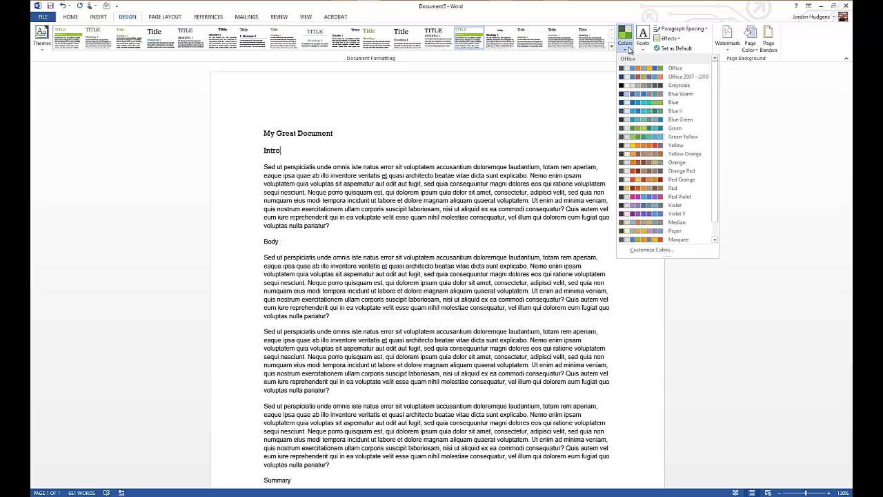
left_click(444, 180)
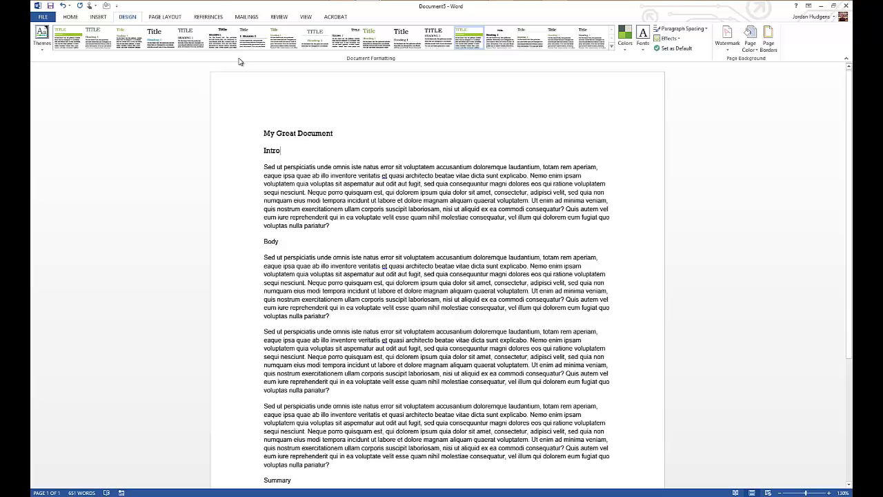
Style the title 'My Great Document' as Heading 1 to give it a green band
left_click(71, 16)
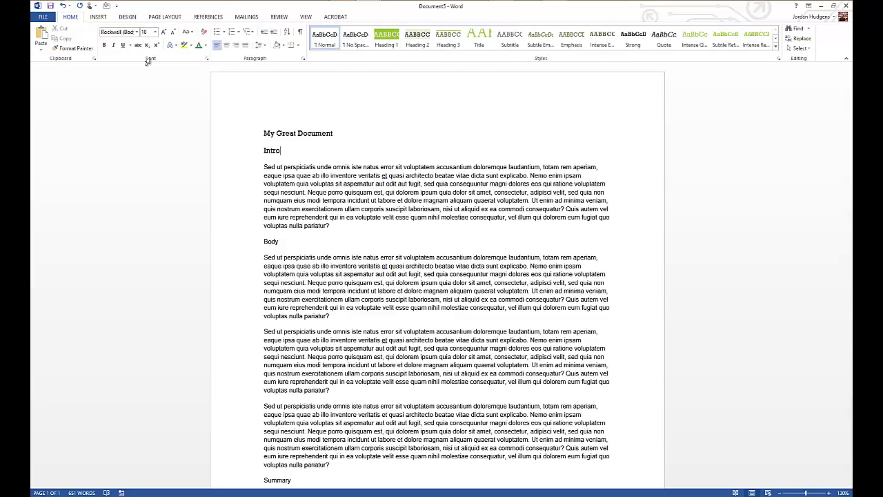
left_click_drag(344, 134, 263, 136)
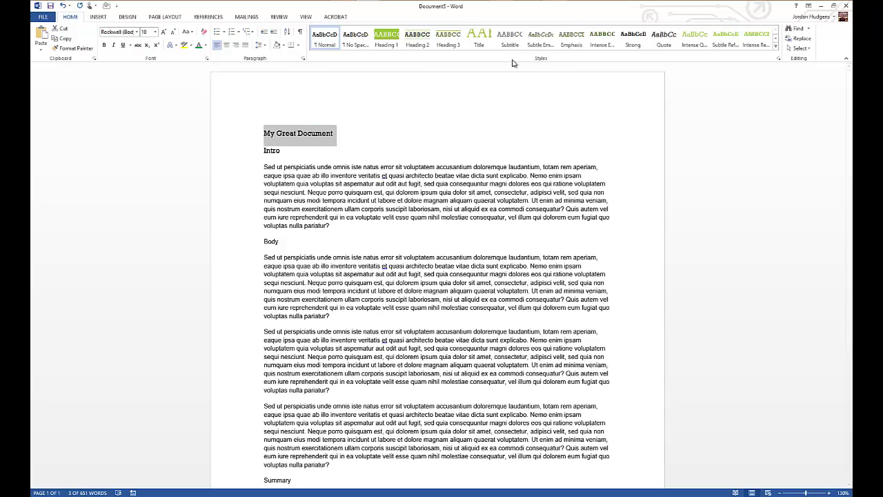
left_click(390, 35)
left_click(428, 107)
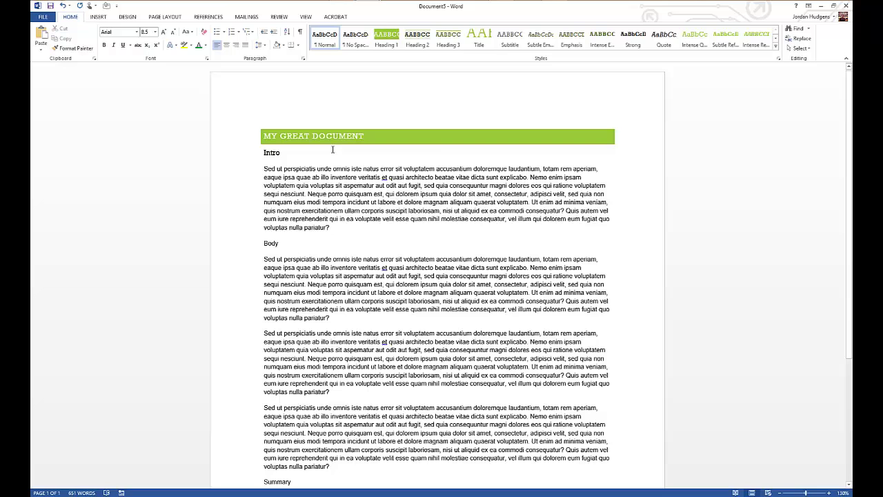
Apply Heading 2 to the Body and Summary subheadings to match Intro
double_click(271, 152)
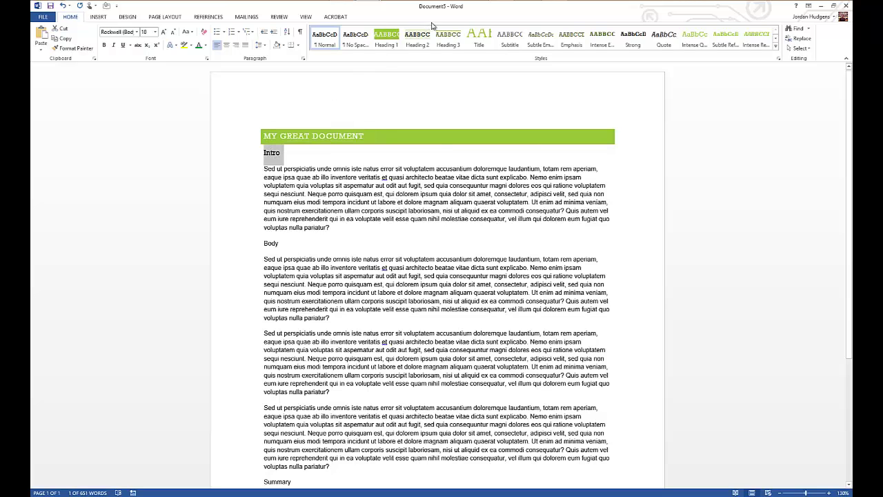
double_click(271, 243)
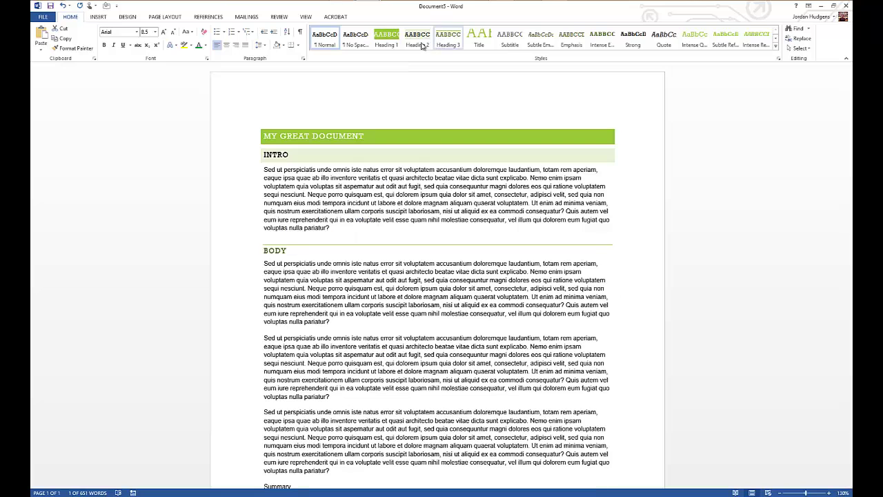
left_click(417, 38)
scroll(357, 192, "down", 1)
scroll(357, 192, "down", 3)
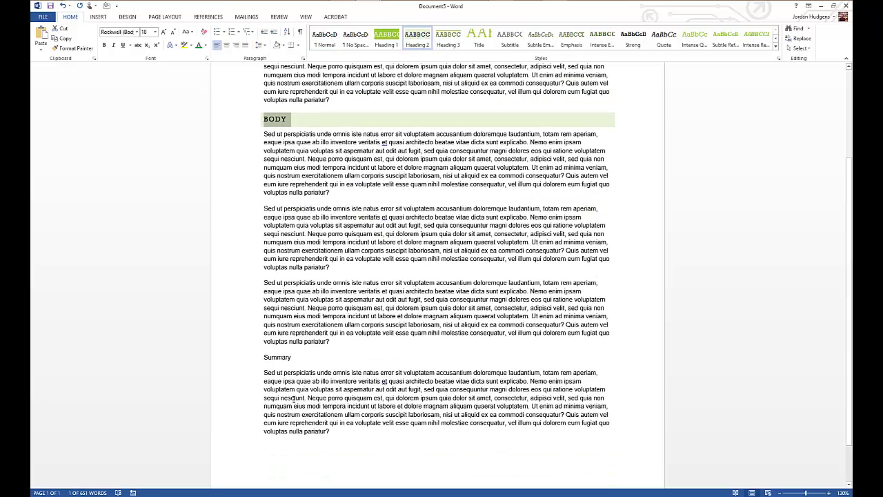
double_click(282, 357)
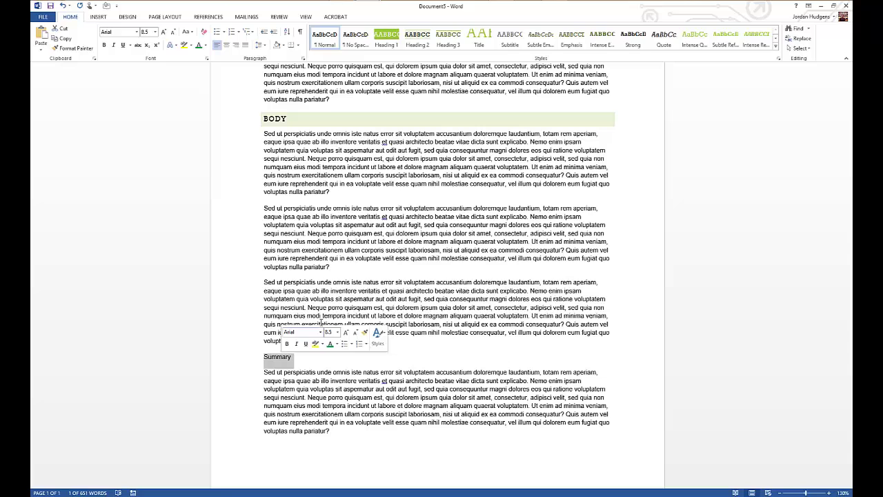
left_click(418, 38)
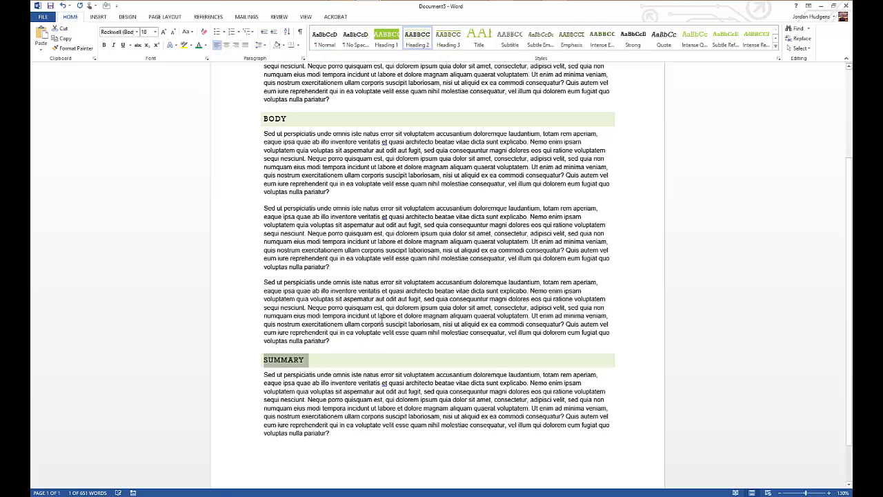
scroll(381, 321, "up", 3)
scroll(382, 321, "up", 1)
scroll(382, 321, "down", 2)
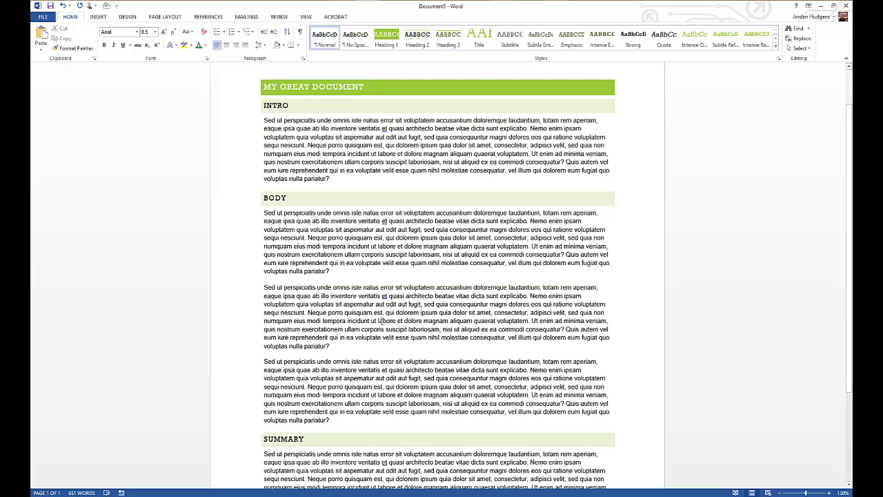
scroll(382, 321, "up", 1)
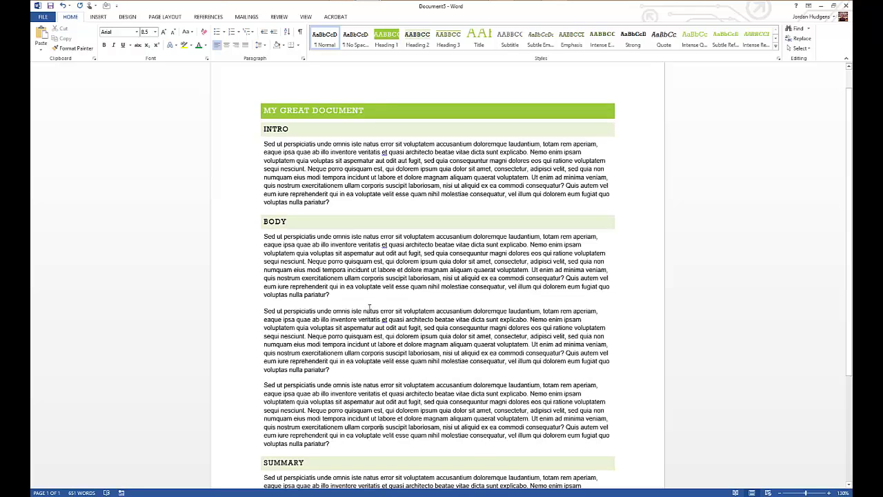
scroll(369, 308, "up", 1)
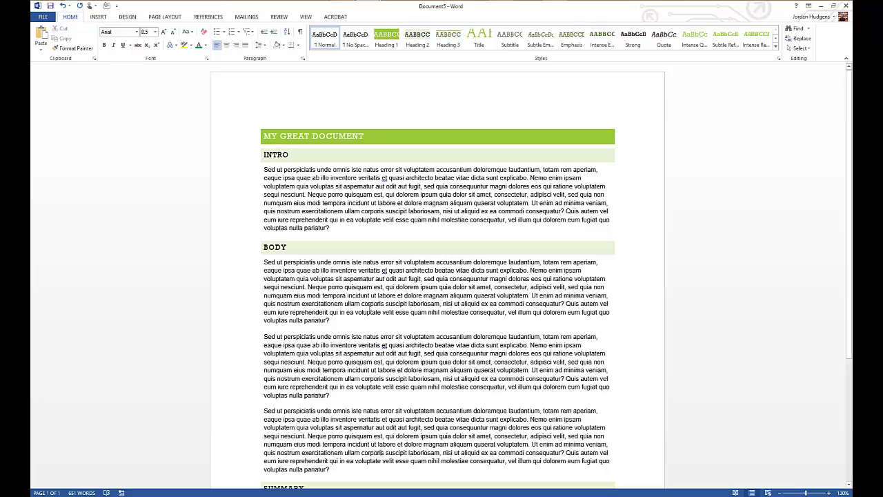